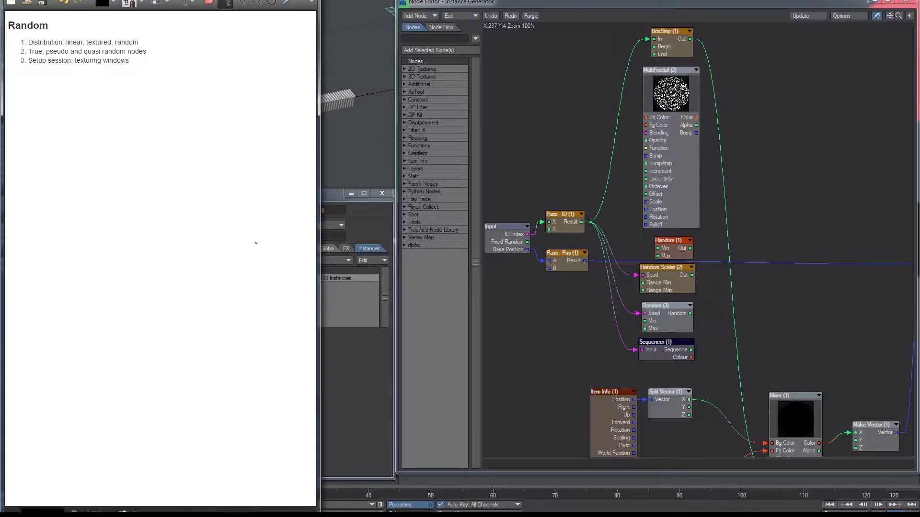
- Switch to LightWave Layout and open the Cube Instancer's instance generator settings and its node network
click(381, 327)
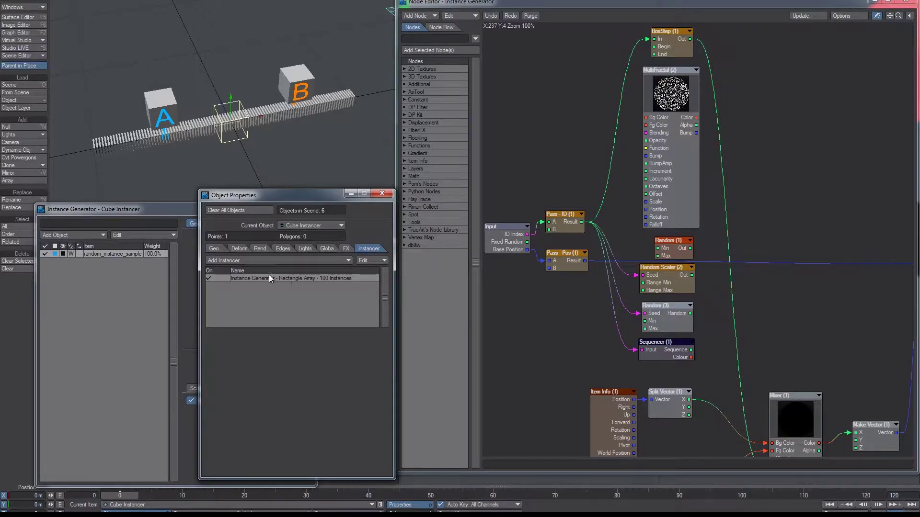
double_click(323, 281)
click(269, 401)
middle_drag(667, 132, 647, 15)
middle_drag(772, 157, 812, 167)
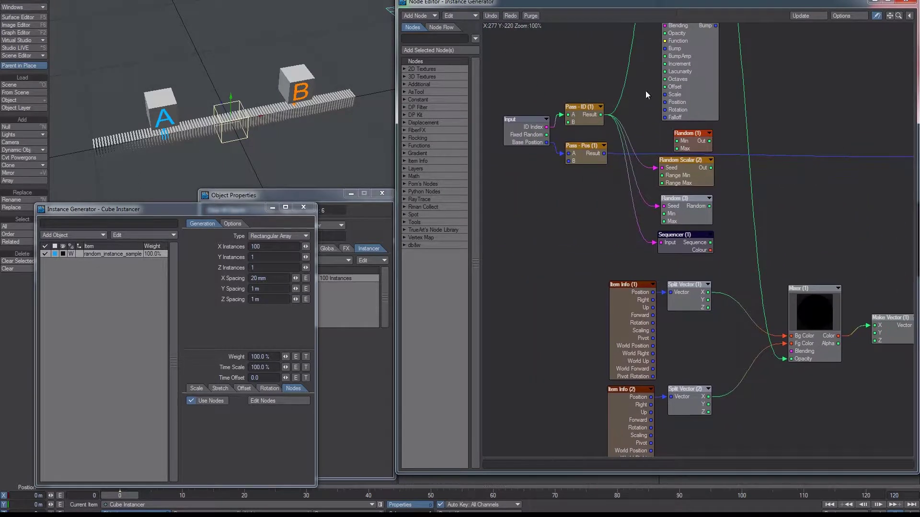
- Examine cubes A and B with the instance row in the viewport, and the BoxStep node's begin and end settings
alt+drag(261, 108, 255, 111)
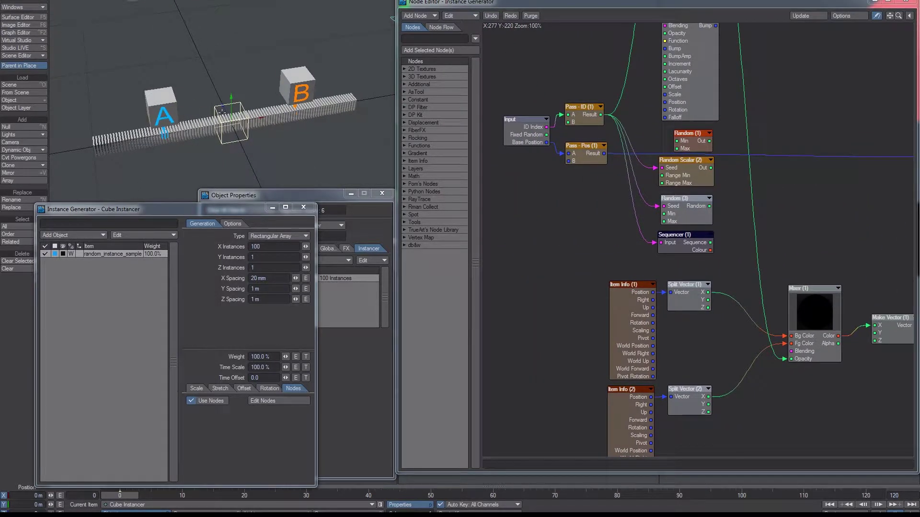
mouse_move(164, 114)
mouse_down()
mouse_move(240, 101)
mouse_move(164, 114)
mouse_up()
mouse_move(300, 92)
mouse_down()
mouse_move(313, 90)
mouse_move(301, 92)
mouse_up()
click(232, 122)
scroll(763, 128, up, 5)
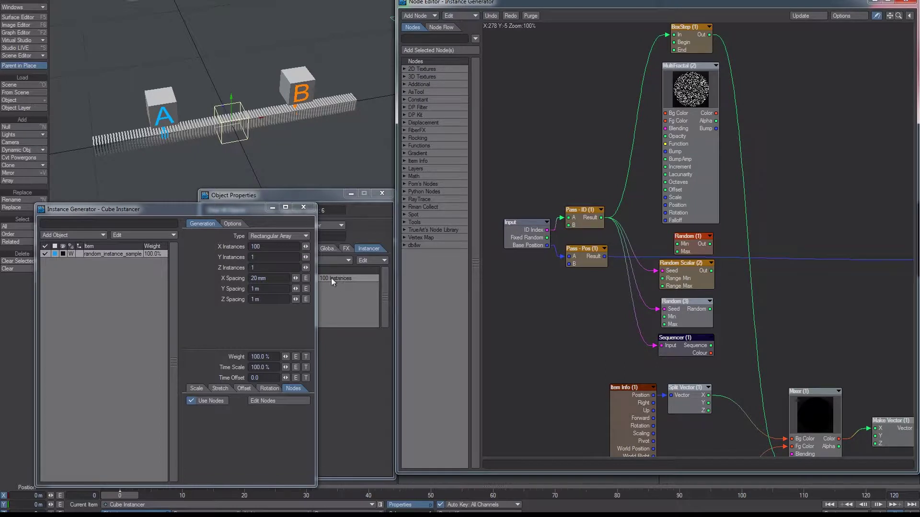
alt+drag(685, 33, 697, 76)
double_click(697, 76)
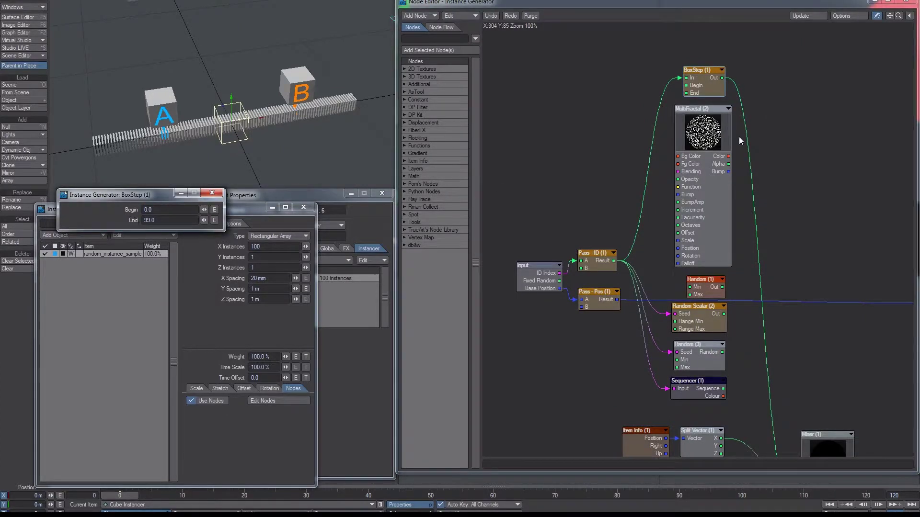
alt+drag(751, 118, 697, 106)
mouse_move(664, 67)
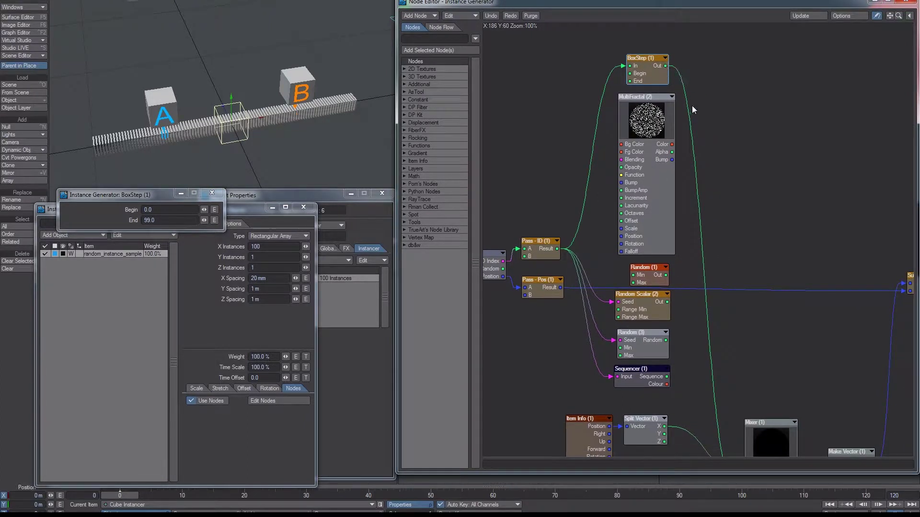
- Inspect the two Item Info nodes, the X outputs of their Split Vector nodes, and the path through Mixer and Make Vector
alt+drag(709, 402, 664, 228)
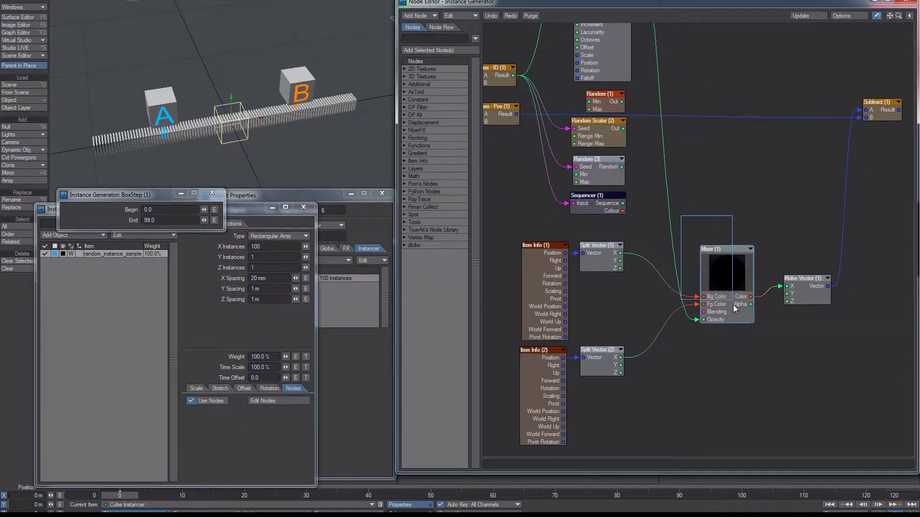
click(767, 344)
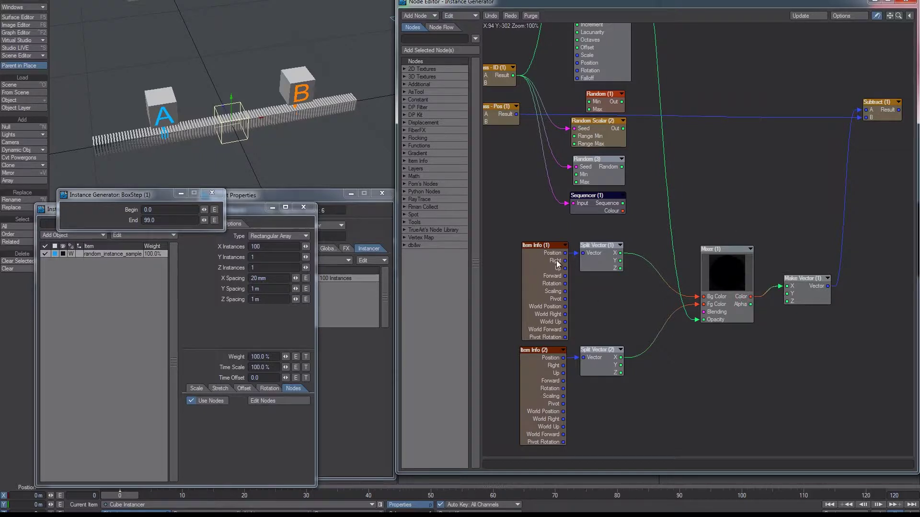
click(538, 263)
mouse_move(621, 258)
click(541, 383)
mouse_move(618, 361)
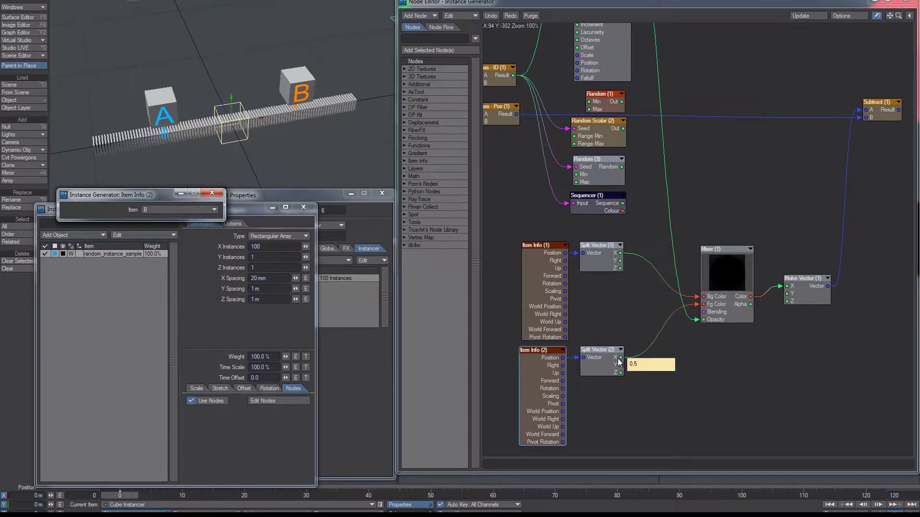
drag(816, 285, 706, 275)
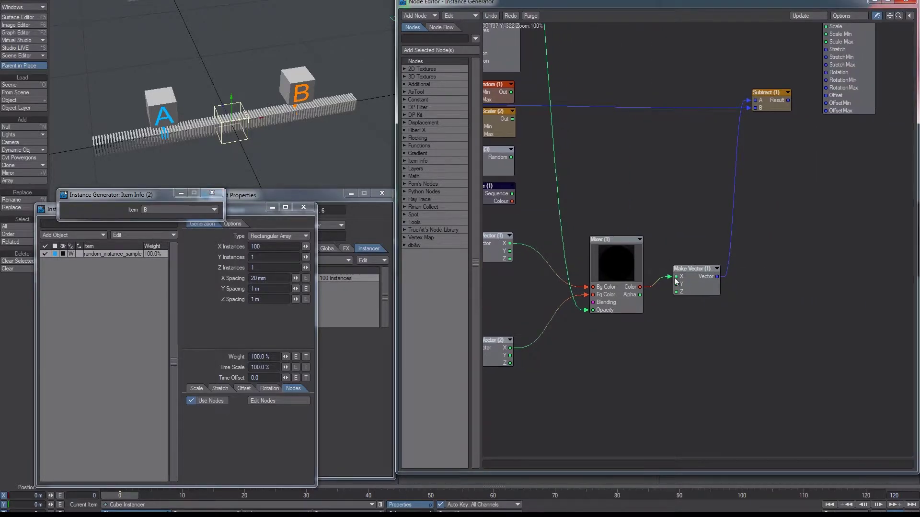
drag(719, 72, 808, 128)
alt+drag(561, 140, 759, 157)
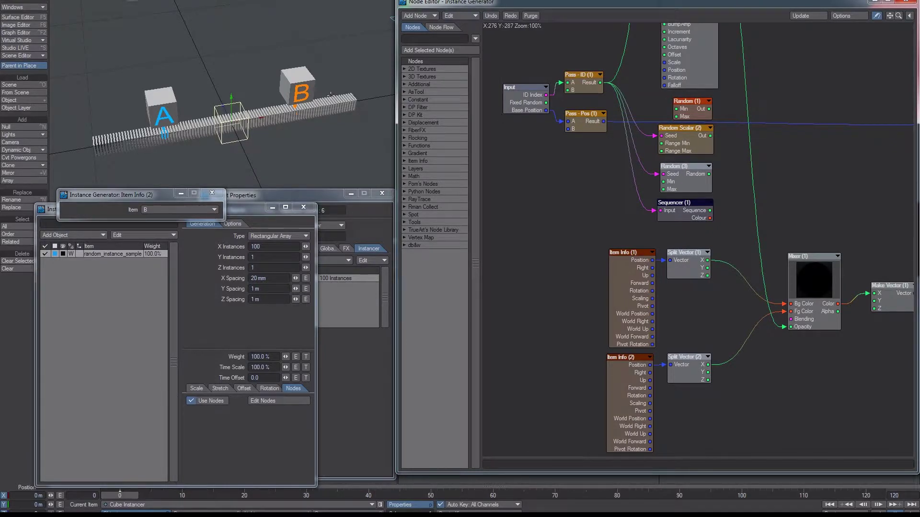
- Connect the Subtract node's Result to the Offset input of the instance output node
alt+drag(910, 138, 655, 130)
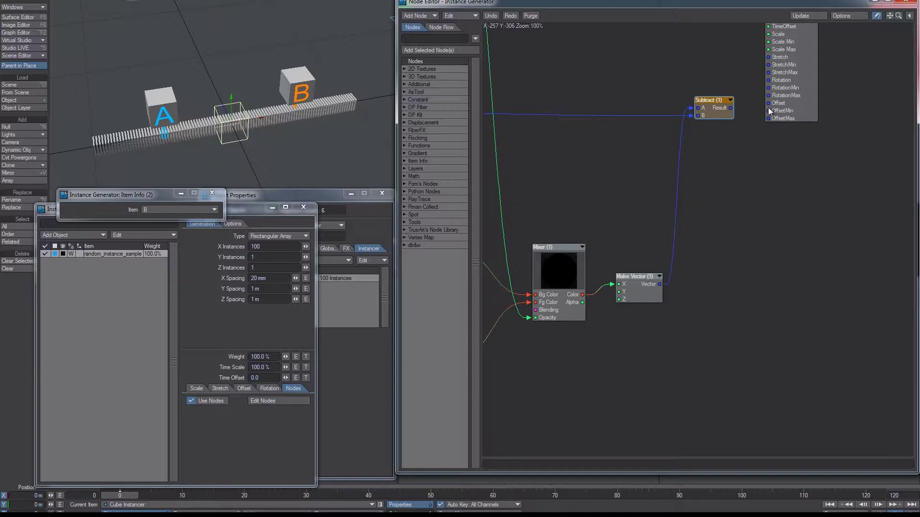
drag(726, 112, 782, 108)
scroll(253, 96, down, 5)
scroll(253, 97, up, 5)
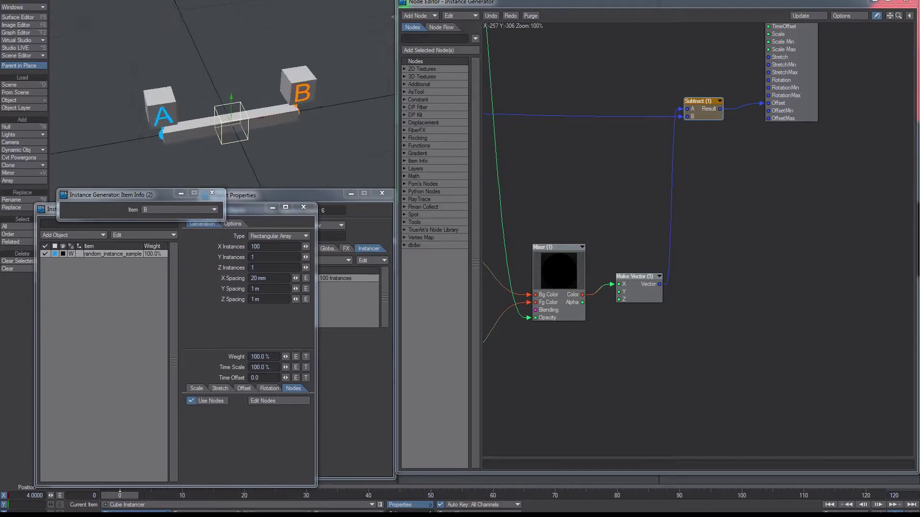
- Move cubes A and B farther apart along X, placing B at about 1.41 m
scroll(253, 97, down, 2)
drag(252, 96, 327, 89)
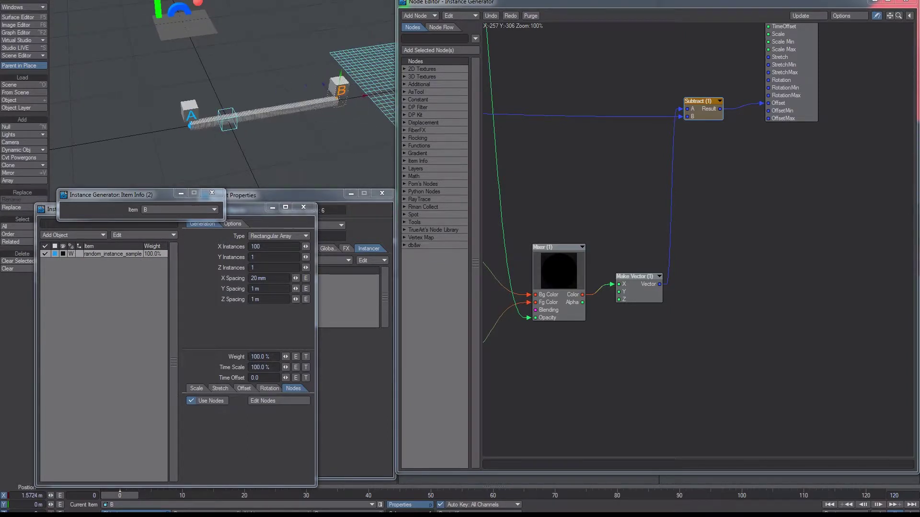
drag(190, 108, 86, 130)
mouse_move(339, 88)
mouse_down()
mouse_move(281, 97)
mouse_move(338, 91)
mouse_move(329, 92)
mouse_up()
- Open the MultiFractal node's settings and connect its Color output to the Mixer's Opacity input
middle_drag(582, 146, 714, 120)
middle_drag(617, 75, 628, 162)
click(618, 171)
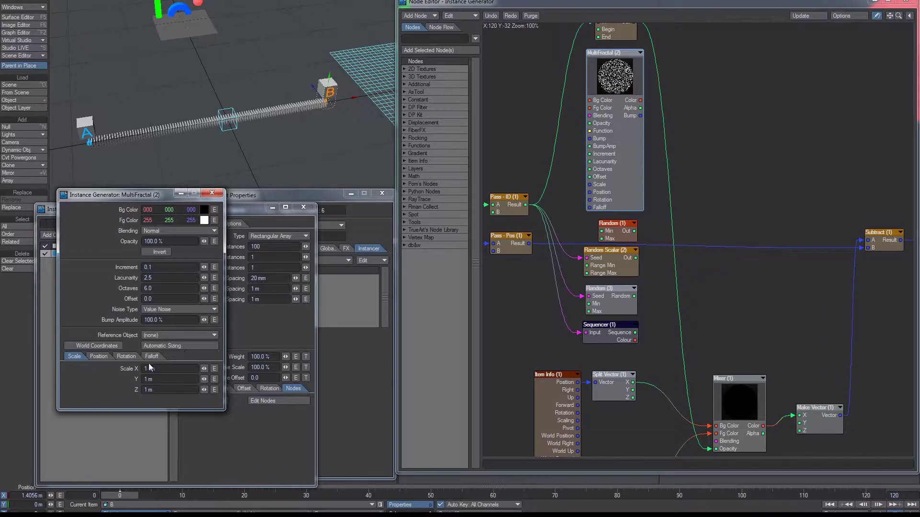
middle_drag(627, 181, 582, 129)
drag(594, 47, 666, 382)
- Examine the textured distribution of the instances between cubes A and B
drag(356, 97, 249, 115)
key(ctrl+z)
click(82, 125)
mouse_move(114, 139)
mouse_down()
mouse_move(227, 120)
mouse_move(114, 139)
mouse_move(71, 124)
mouse_move(109, 126)
mouse_up()
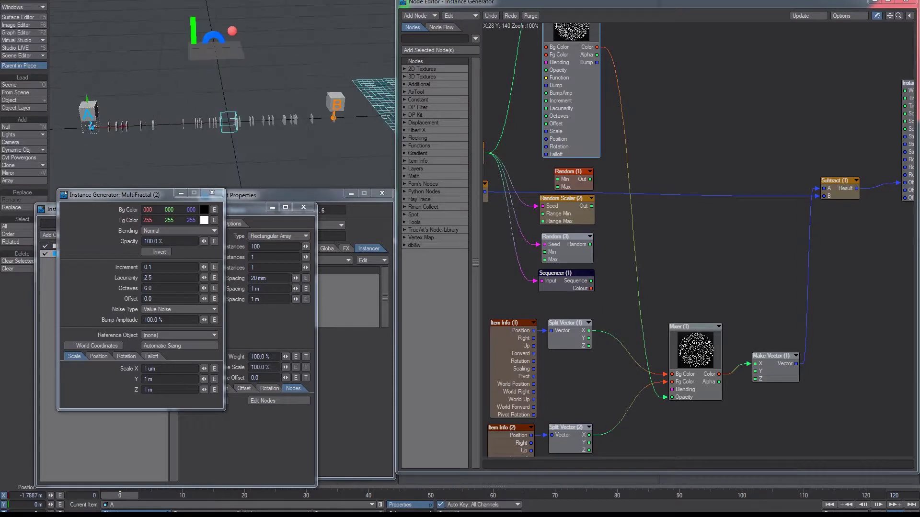
alt+drag(301, 121, 364, 123)
alt+drag(143, 127, 65, 126)
alt+drag(635, 125, 652, 182)
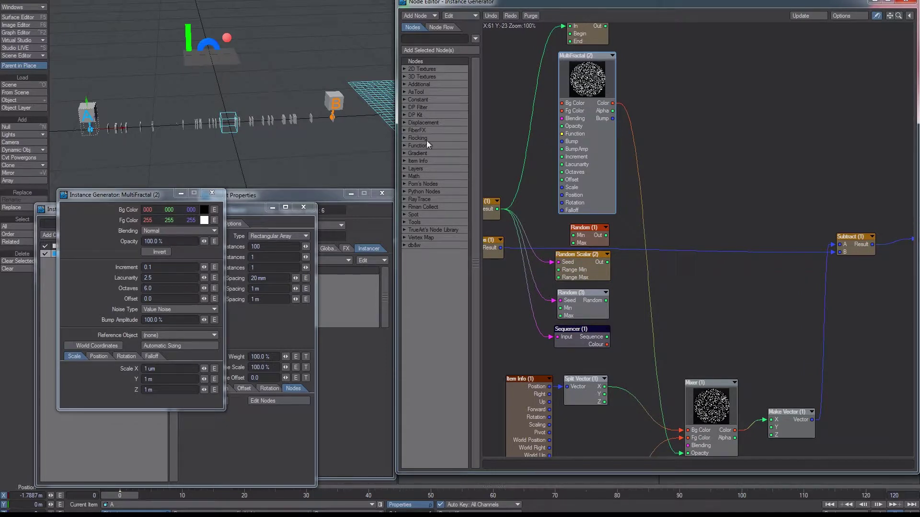
- Switch to the Random notes page and draw a horizontal number line with end marks labelled 0 and 1
key(alt+Tab)
drag(63, 187, 240, 188)
mouse_move(71, 93)
mouse_down()
mouse_move(100, 115)
mouse_move(266, 98)
mouse_move(63, 98)
mouse_up()
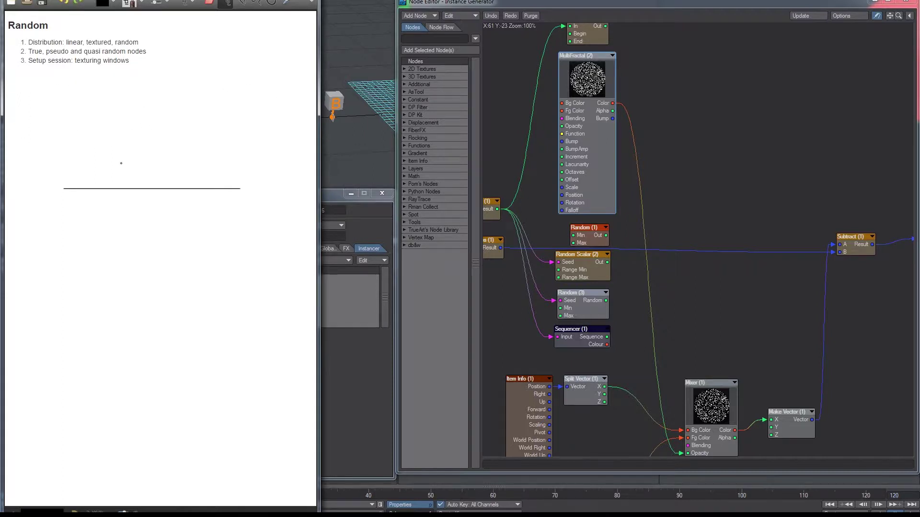
drag(106, 184, 106, 205)
drag(191, 184, 191, 202)
drag(105, 165, 106, 164)
drag(191, 165, 195, 176)
- Fill the span between 0 and 1 on the number line with dense short tick marks
drag(118, 185, 120, 189)
drag(176, 188, 176, 193)
drag(113, 185, 122, 192)
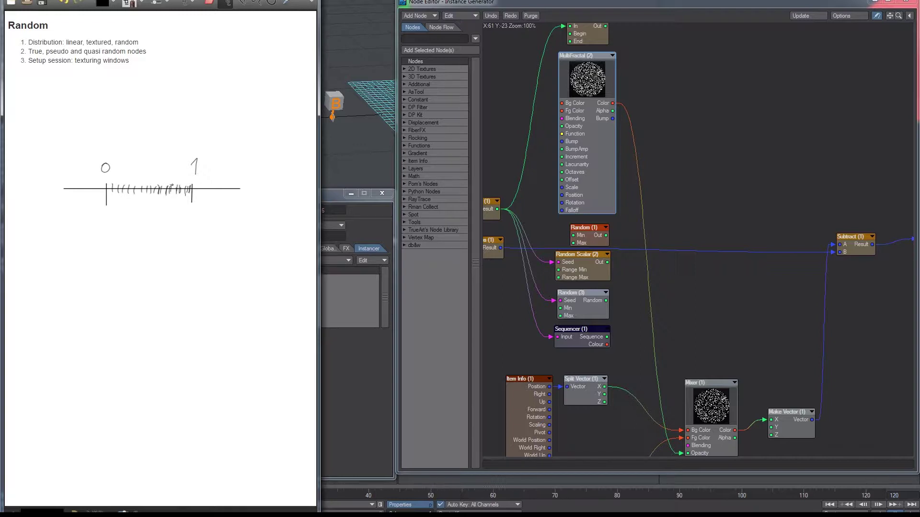
mouse_move(111, 185)
mouse_down()
mouse_move(109, 193)
mouse_move(178, 193)
mouse_up()
drag(184, 185, 183, 192)
- Draw a row of clustered dots below the number line, circle them, and cross them out
click(701, 189)
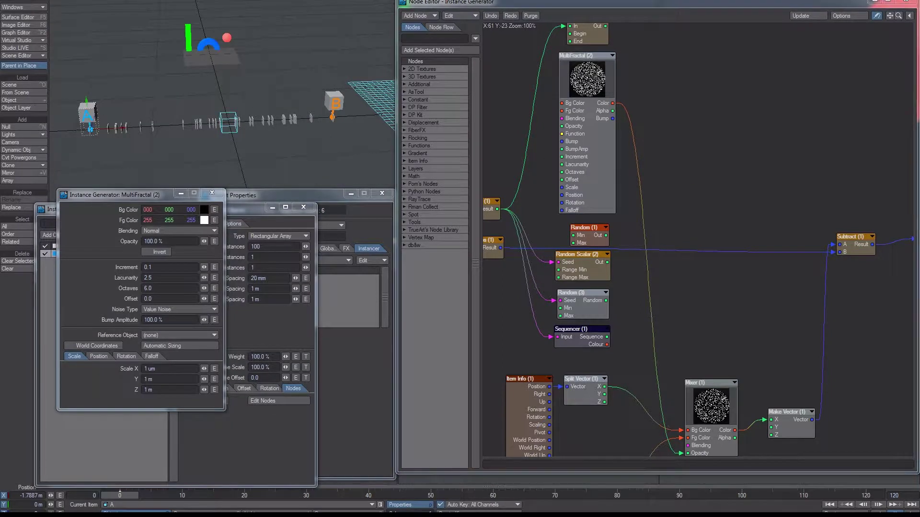
key(alt+Tab)
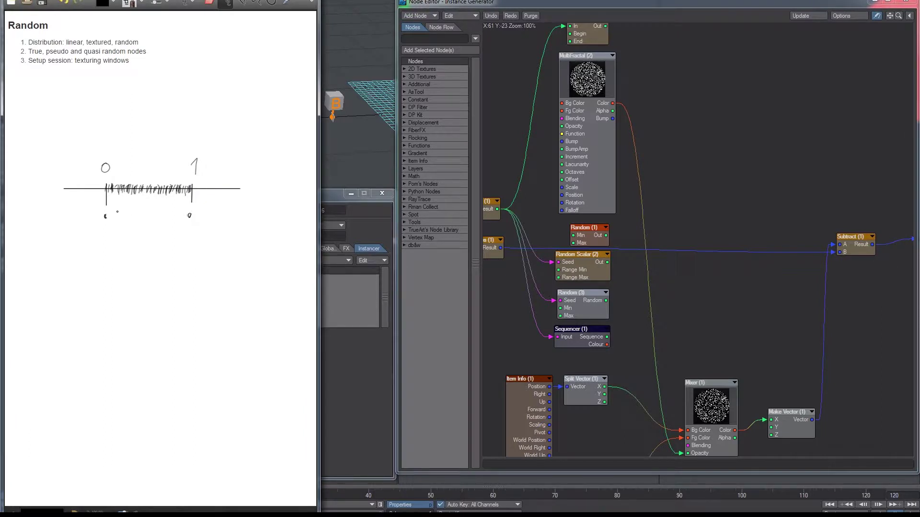
click(140, 215)
drag(122, 214, 155, 218)
mouse_move(172, 211)
mouse_down()
mouse_move(197, 225)
mouse_move(163, 202)
mouse_up()
drag(112, 237, 181, 201)
drag(137, 199, 189, 251)
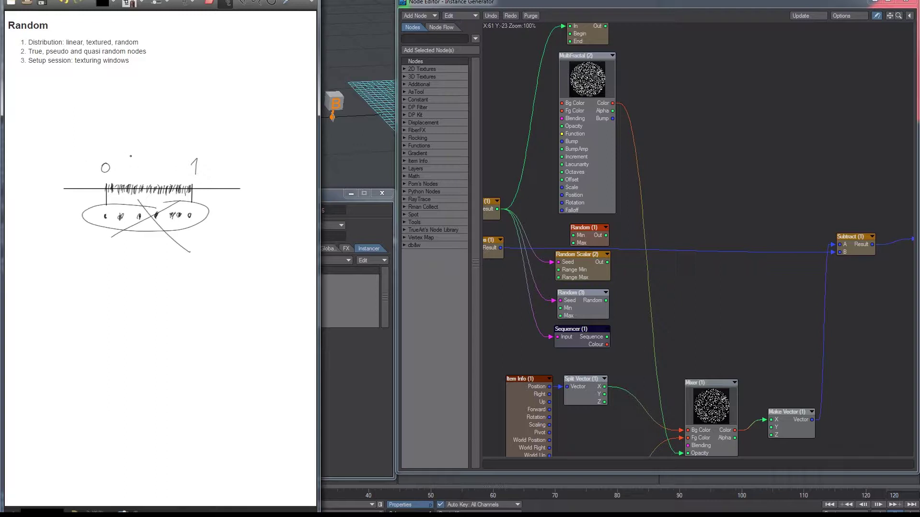
- Return to LightWave's node editor and connect the Random (1) node's Out to the Mixer's Opacity input
click(684, 137)
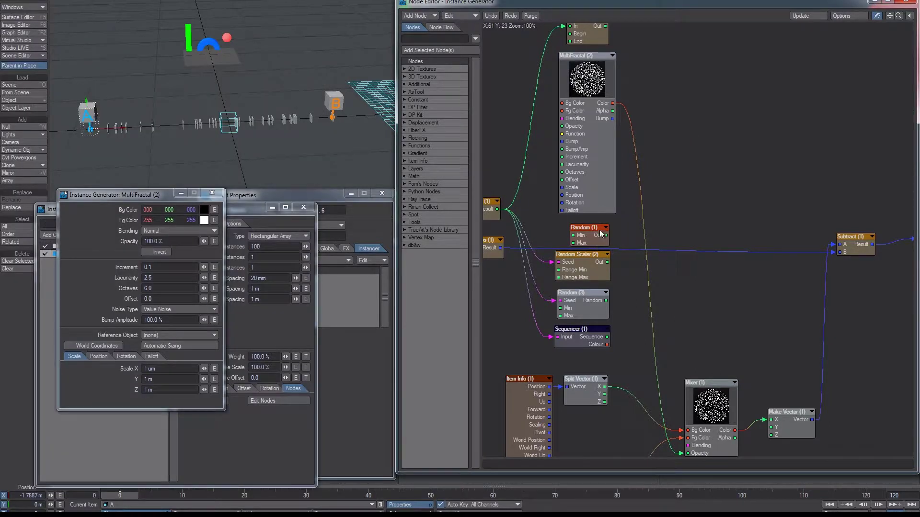
click(434, 185)
mouse_move(606, 236)
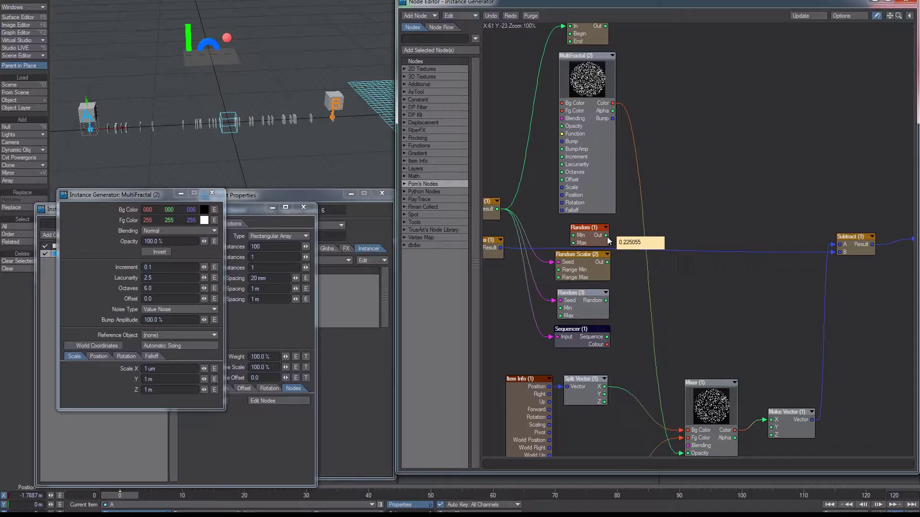
drag(605, 235, 691, 424)
- Examine how the randomly distributed instances between cubes A and B behave as the viewport refreshes
alt+drag(206, 148, 284, 77)
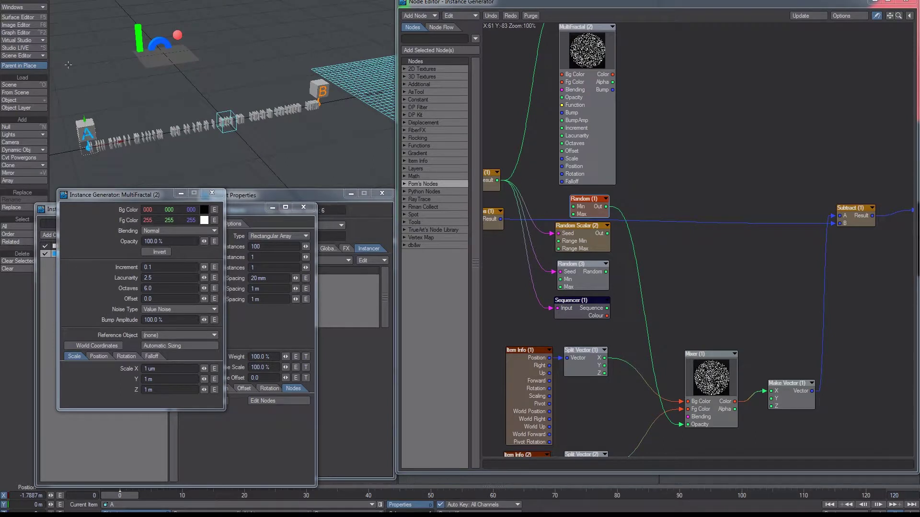
click(22, 50)
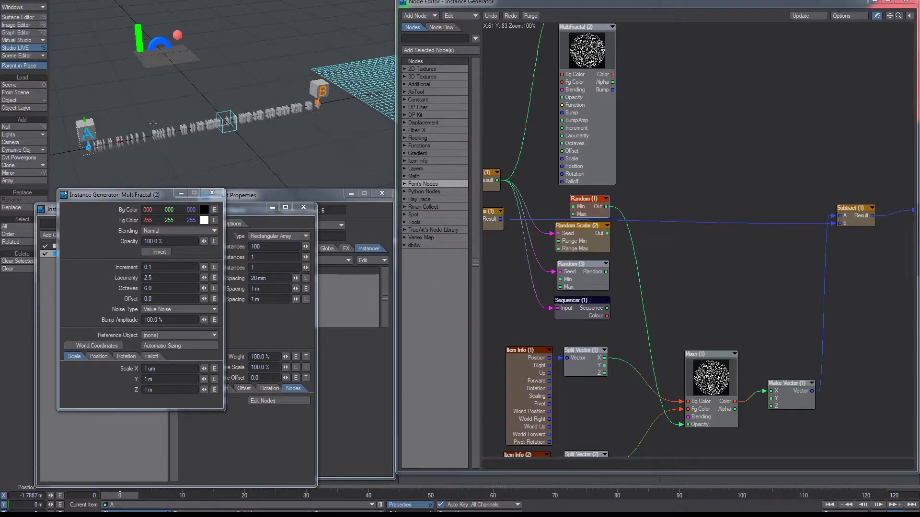
mouse_move(232, 128)
alt+mouse_down()
mouse_move(192, 115)
mouse_move(235, 131)
alt+mouse_up()
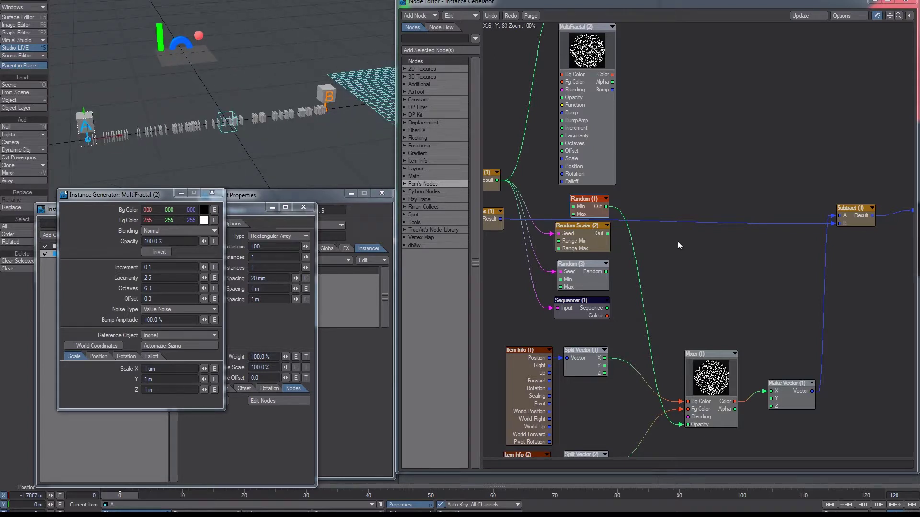
drag(326, 97, 358, 124)
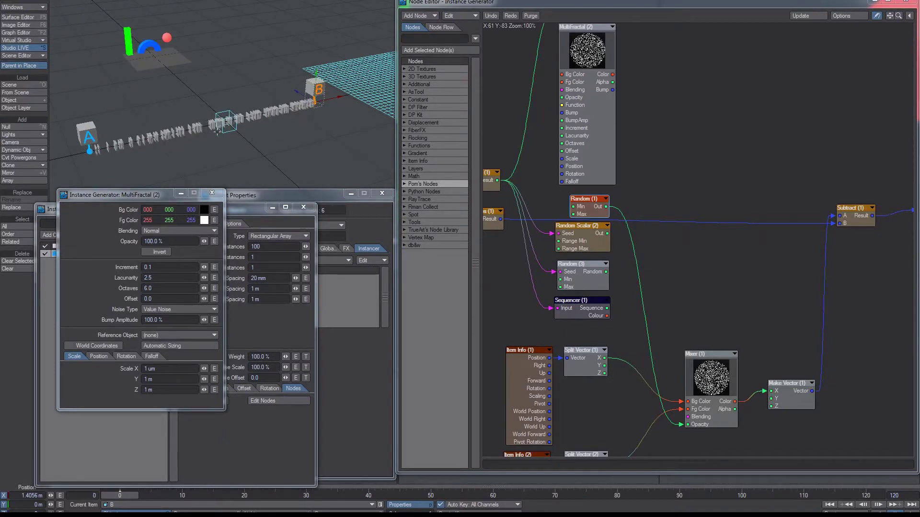
- Disconnect the Random node from the Mixer's Opacity and show the camera view in VPR shading
drag(681, 424, 672, 234)
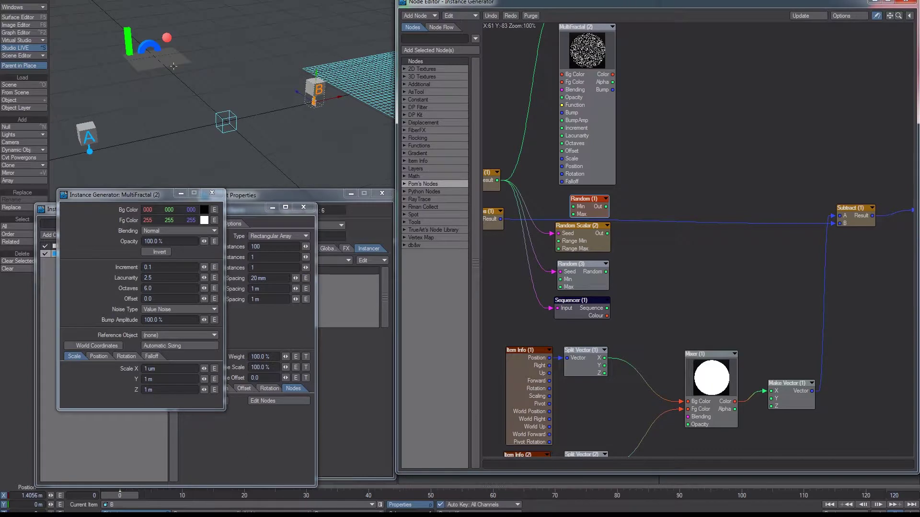
key(6)
click(117, 1)
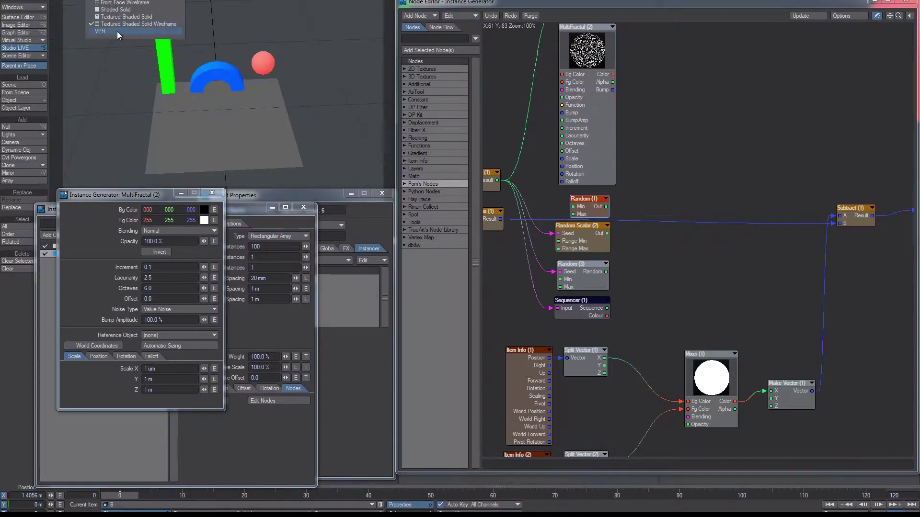
click(117, 32)
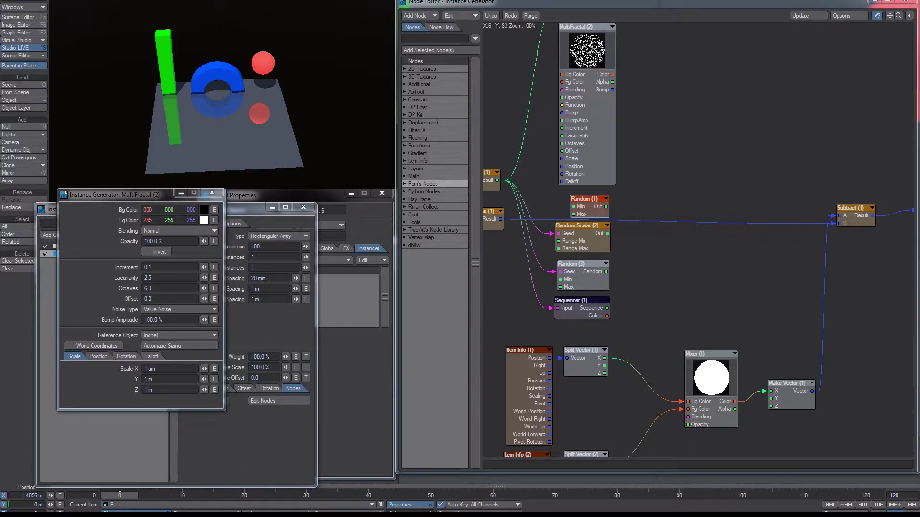
- Open the node network of the random_reflections Floor surface and inspect the vector built from its Random node
key(F5)
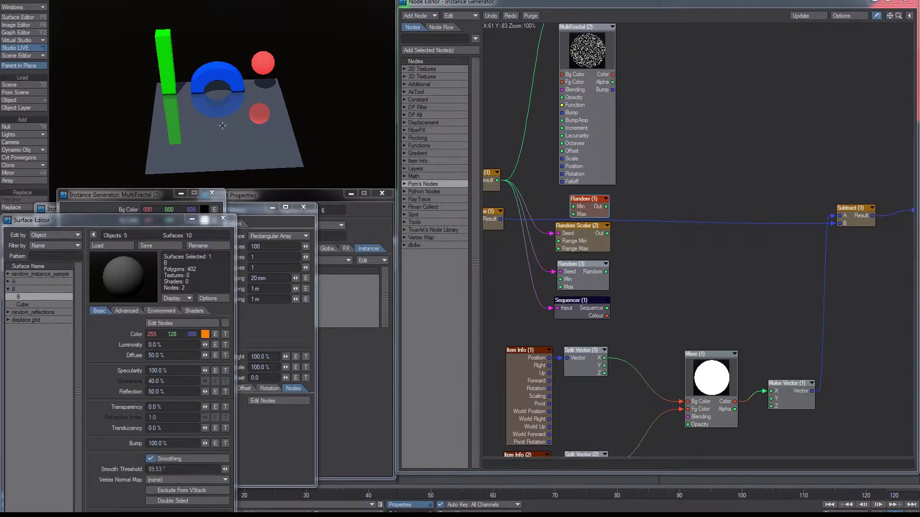
click(18, 18)
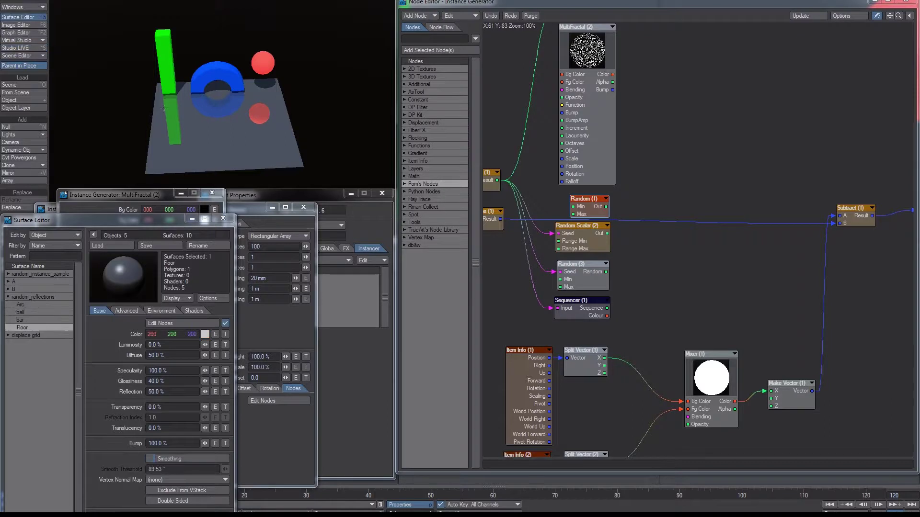
click(200, 323)
drag(600, 206, 670, 267)
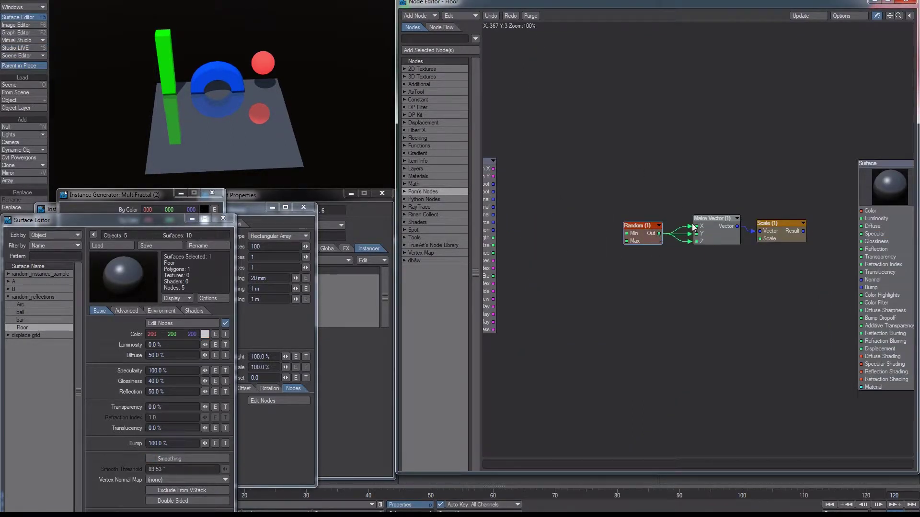
mouse_move(737, 228)
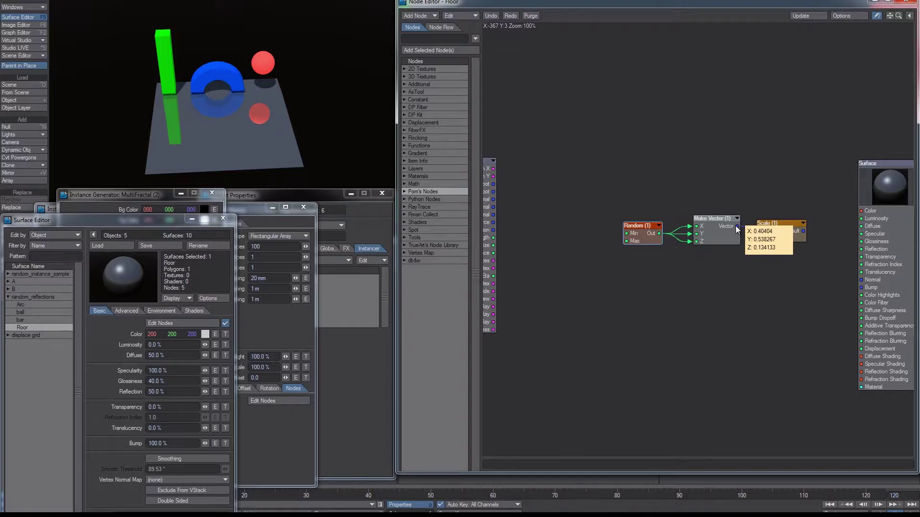
- Check the Random (1) node's range in the Floor network and connect the Scale (1) node's Result to the Surface's Bump input
double_click(639, 240)
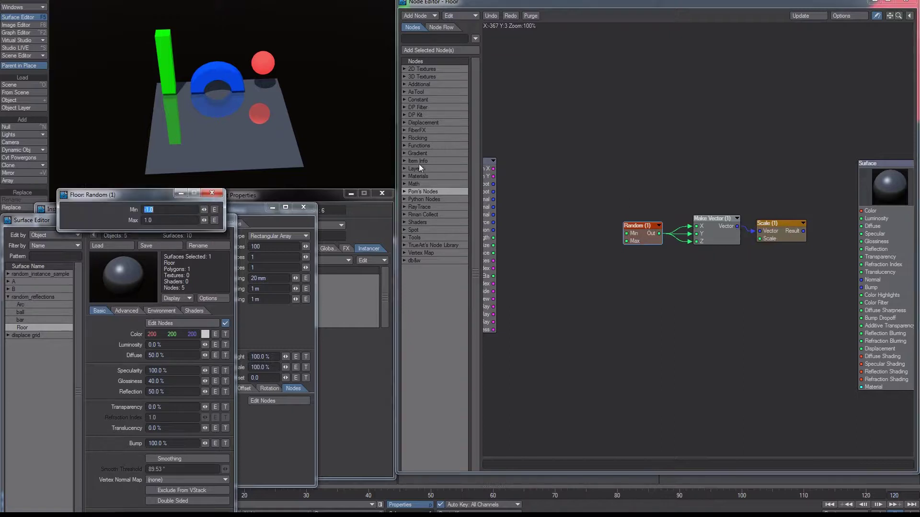
key(Tab)
click(211, 193)
drag(803, 231, 865, 291)
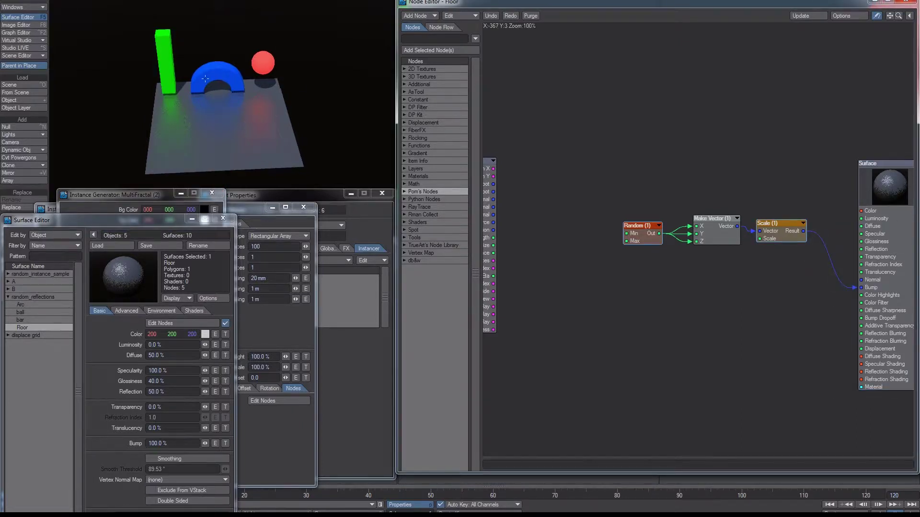
- Try the Scale (1) node's Scale at 5% and at 50% to compare the floor's reflection blur
double_click(784, 231)
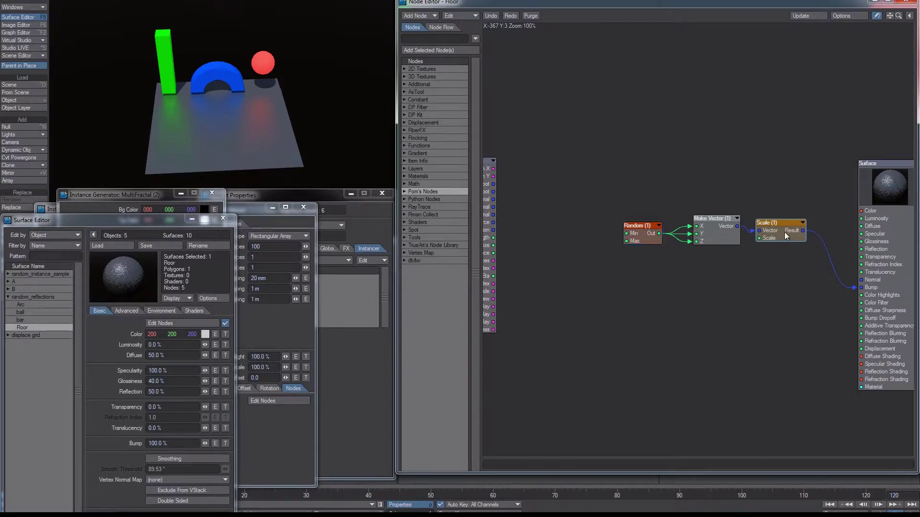
text(5)
key(Return)
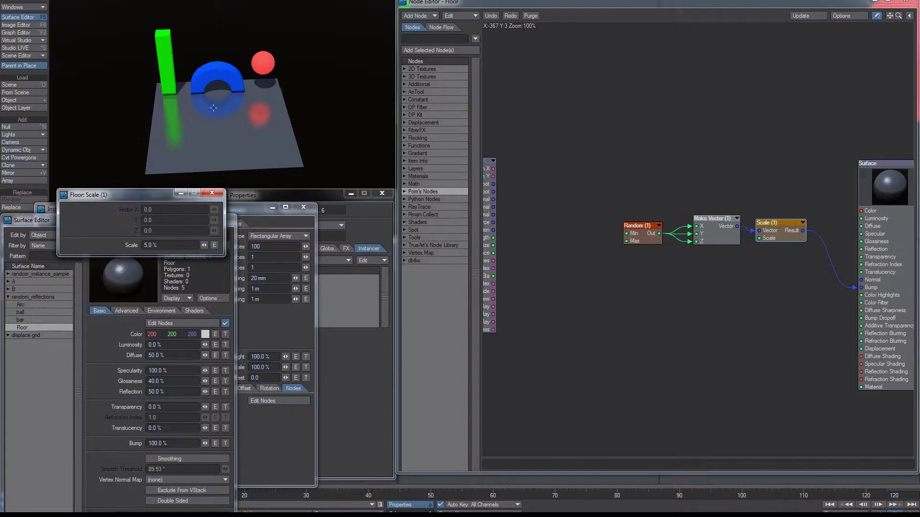
drag(158, 247, 88, 246)
text(50)
key(Return)
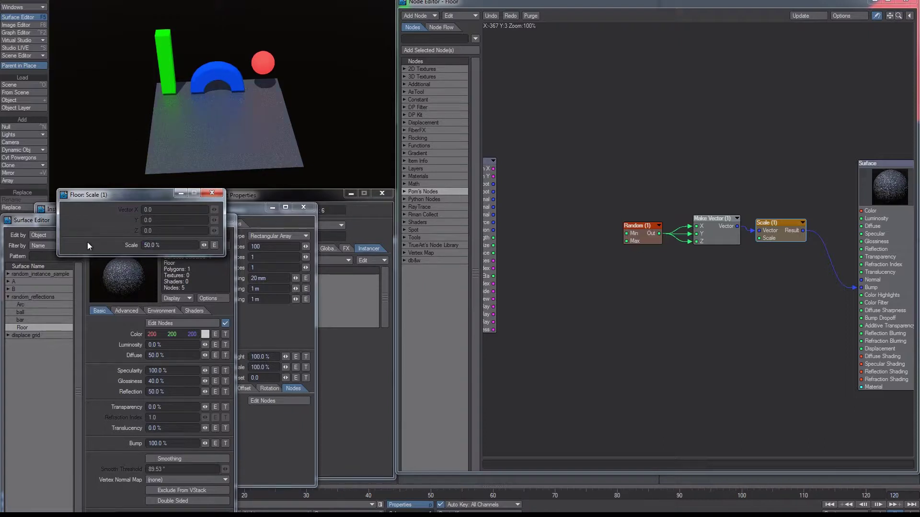
- Set the Scale (1) node's Scale to 10% and render the frame to check the blurred floor reflections
drag(176, 246, 97, 242)
text(10)
key(Return)
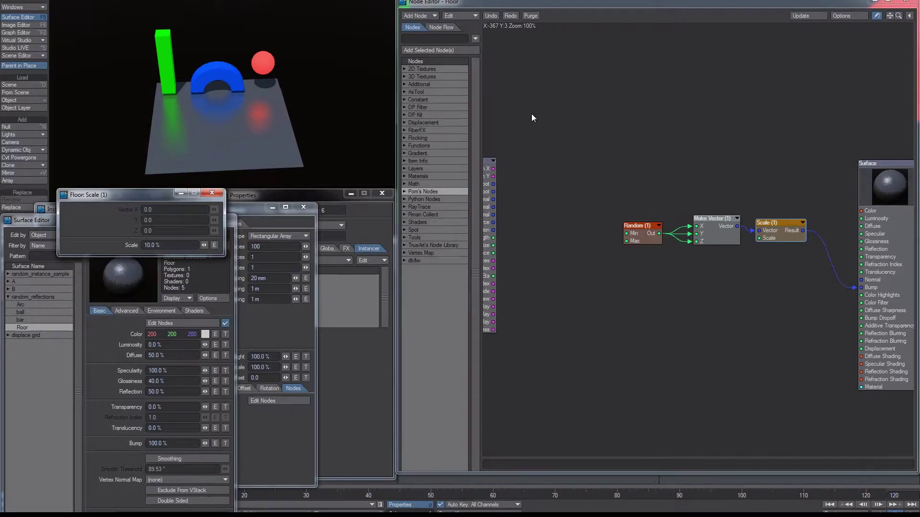
key(F9)
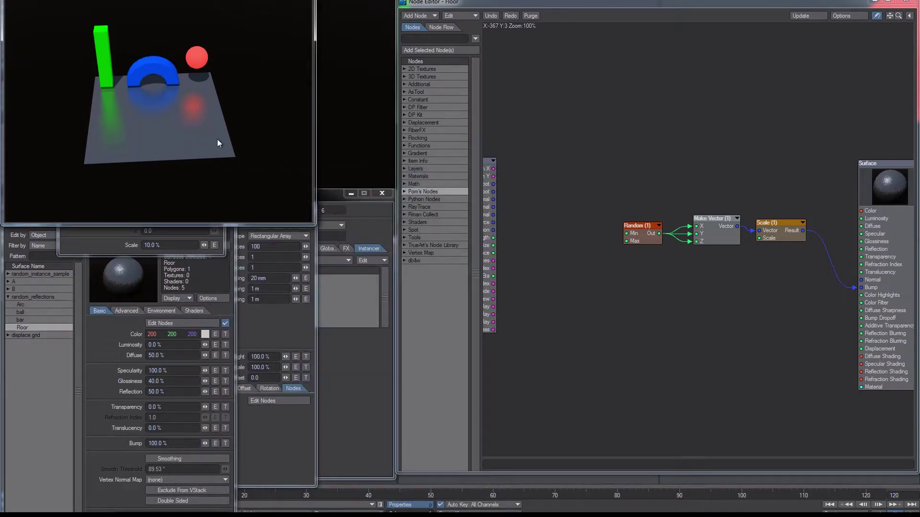
key(F9)
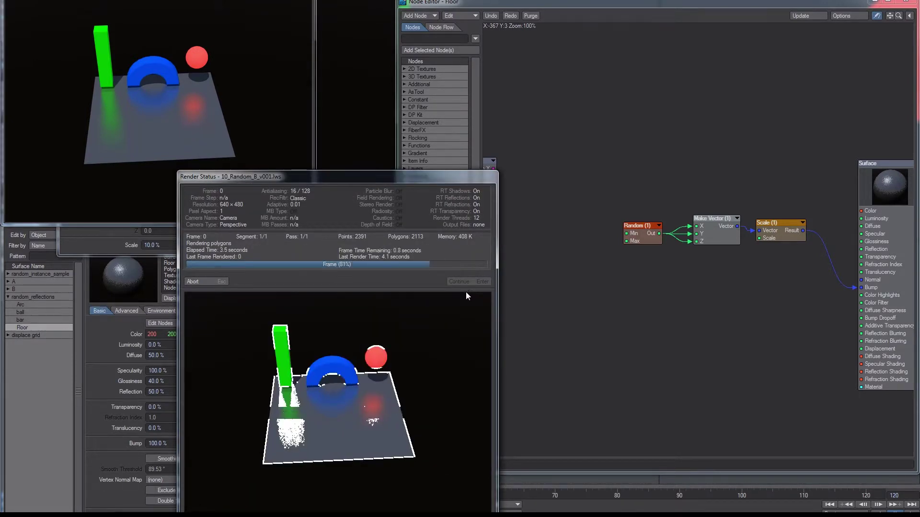
click(480, 283)
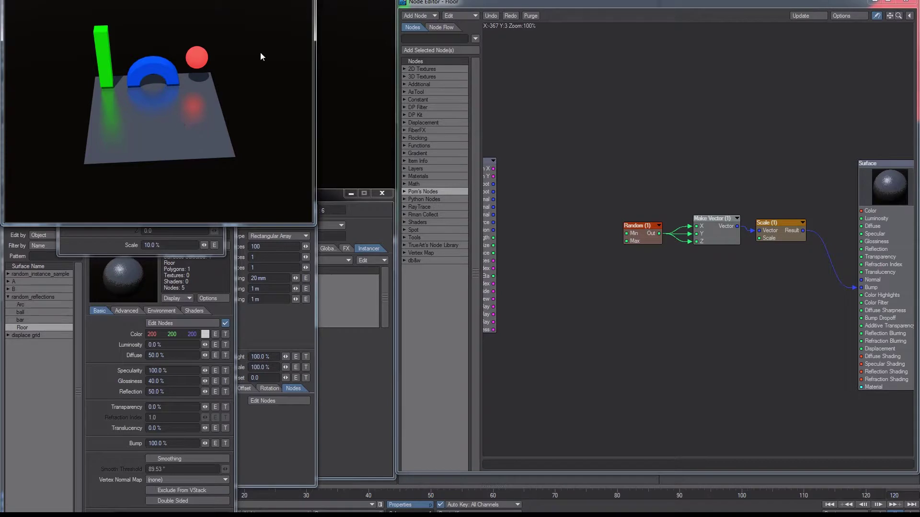
click(303, 1)
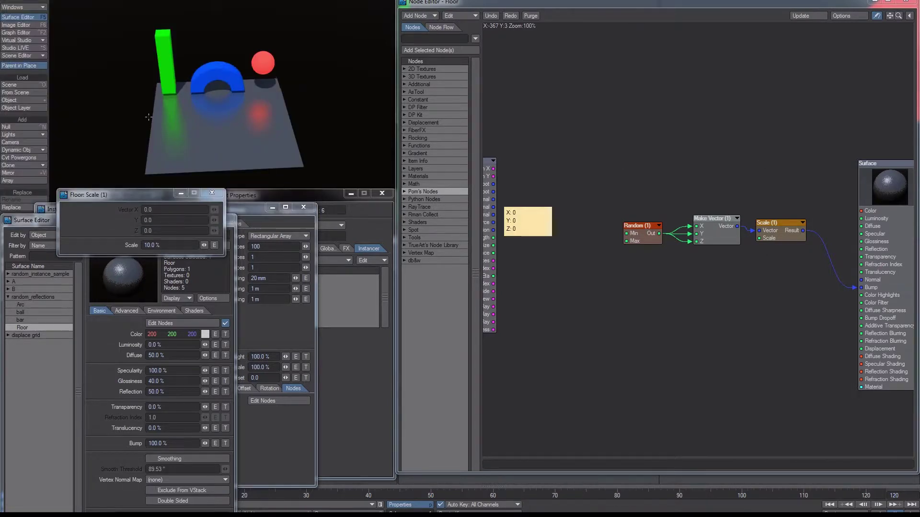
- Disconnect the Scale (1) node from the Surface's Bump input and switch the viewport to a textured shaded perspective view
click(120, 0)
drag(856, 289, 845, 296)
click(143, 0)
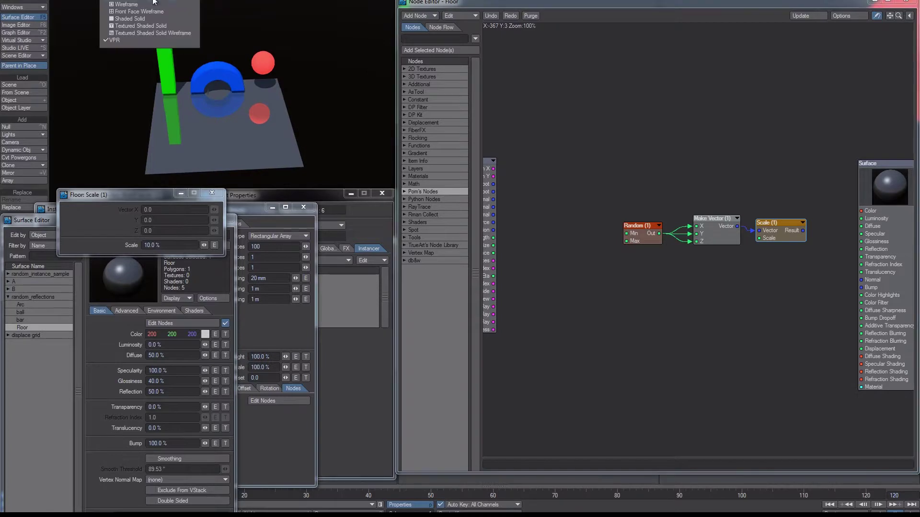
click(174, 30)
key(4)
alt+drag(274, 63, 264, 88)
- Select the Cube Instancer and open the node network of its Rectangle Array instance generator
click(233, 125)
double_click(340, 279)
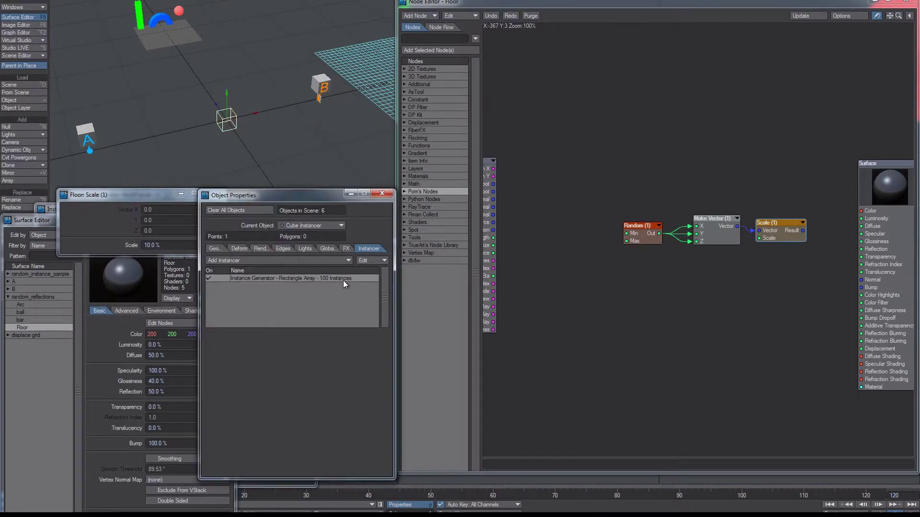
click(284, 402)
alt+drag(634, 301, 681, 271)
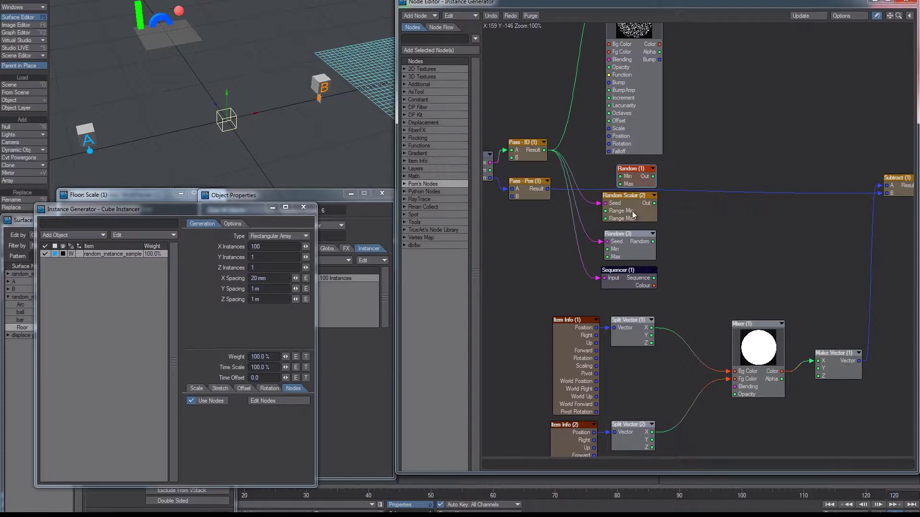
- Make two copies of the Random Scalar (2) node and place them one above the other in the empty area beside the originals
mouse_move(653, 178)
click(628, 210)
key(ctrl+v)
drag(708, 247, 756, 170)
drag(697, 252, 744, 223)
- Add an Integer constant node, connect it to the Seed of both Random Scalar copies, and compare their outputs
text(inte)
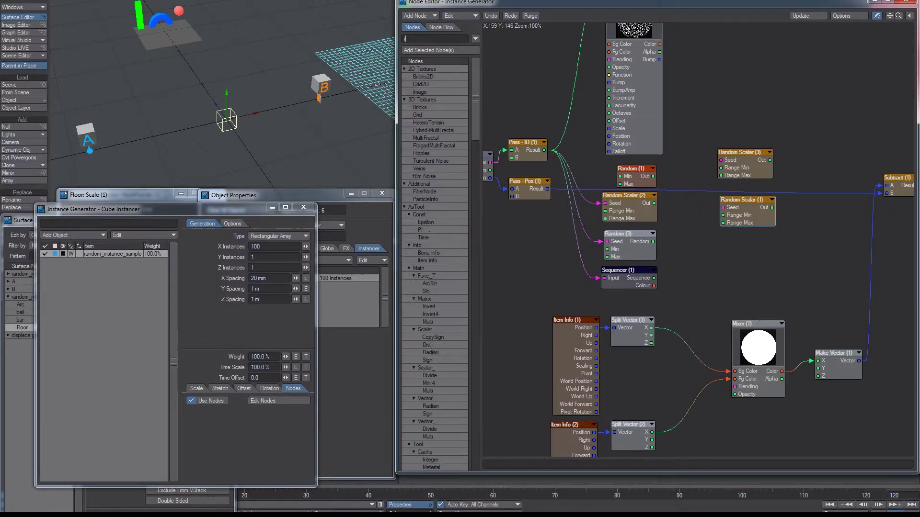
double_click(423, 107)
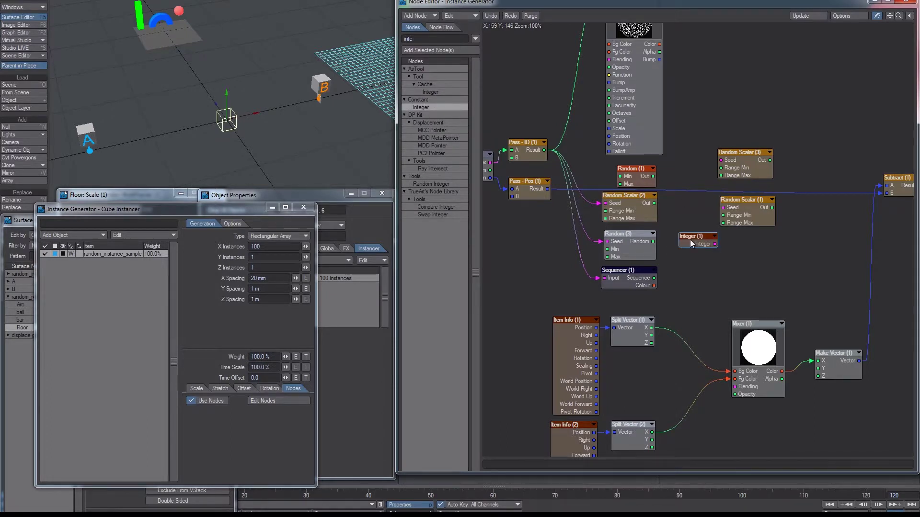
drag(690, 239, 679, 186)
drag(741, 164, 776, 167)
drag(755, 217, 786, 218)
drag(704, 190, 755, 208)
mouse_move(805, 163)
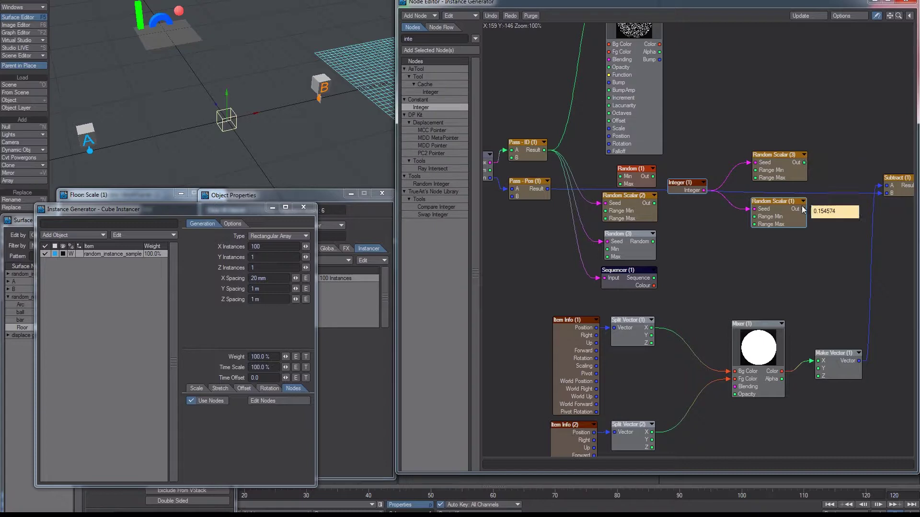
- Duplicate the Random (3) node, connect the Integer node to the copy's Seed, and check the copy's settings
click(632, 211)
click(632, 254)
drag(638, 243, 637, 243)
key(ctrl+v)
drag(694, 241, 773, 257)
drag(703, 190, 755, 253)
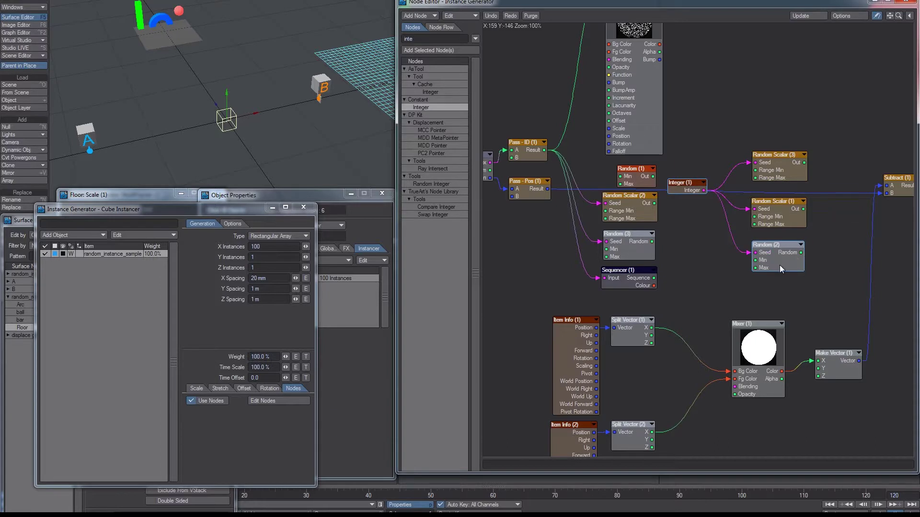
double_click(780, 266)
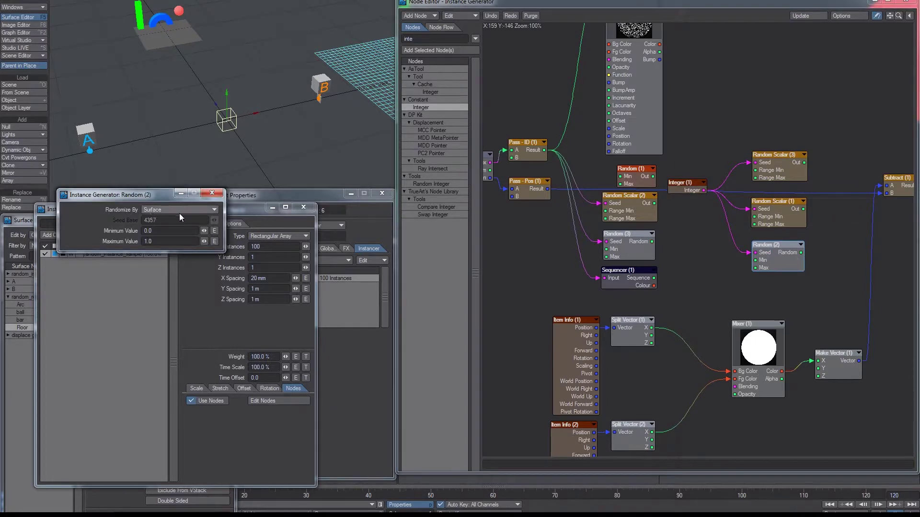
click(212, 193)
- Delete the three random node copies and the Integer node, and connect Random Scalar (2)'s Out to the Mixer's Opacity
drag(697, 142, 802, 264)
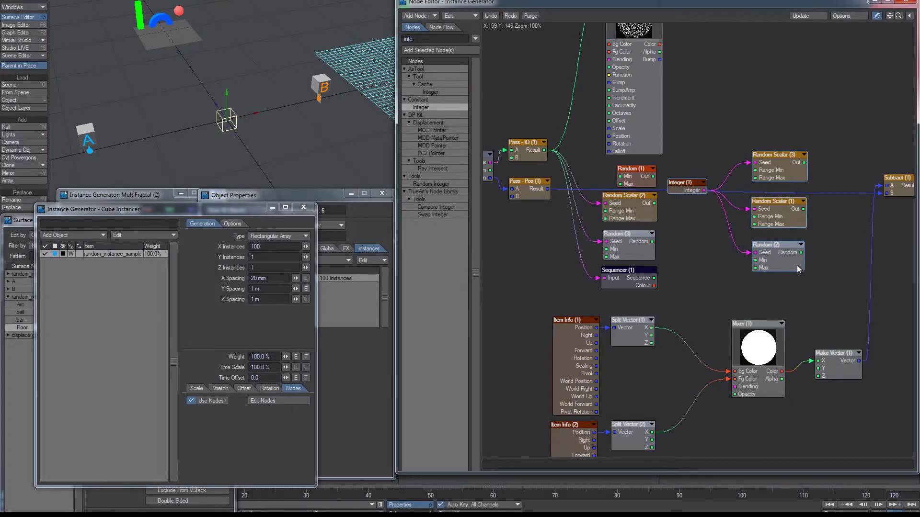
key(Delete)
drag(654, 203, 734, 394)
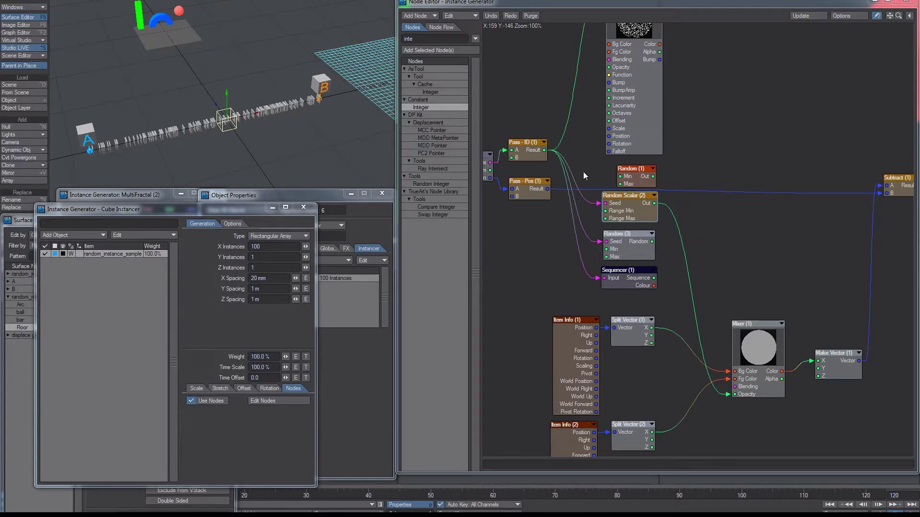
middle_drag(574, 205, 609, 205)
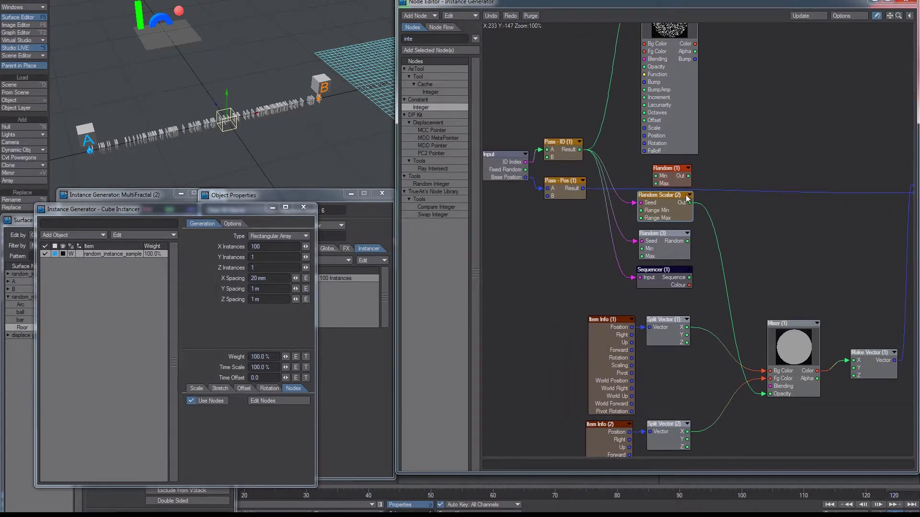
- Try moving cube B to check how the randomly distributed instances follow it
alt+drag(380, 151, 366, 144)
click(304, 103)
drag(303, 106, 278, 110)
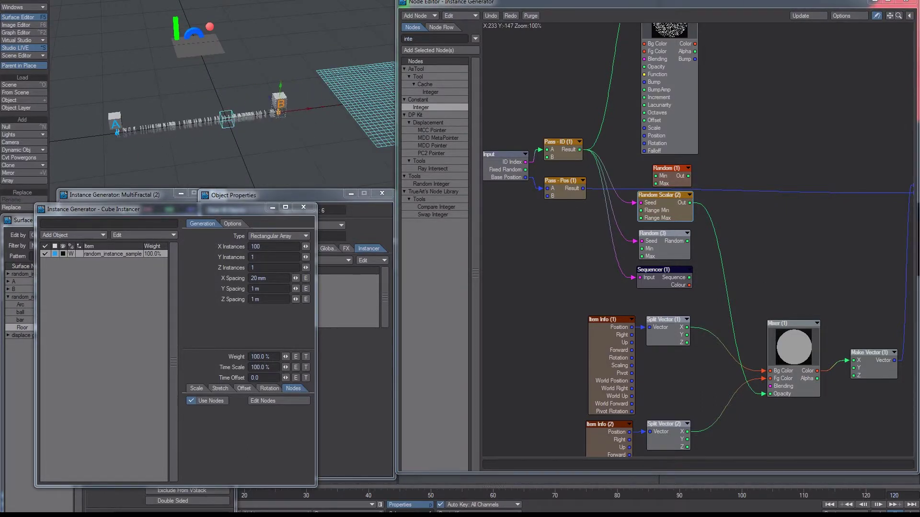
drag(217, 120, 152, 129)
alt+drag(225, 144, 230, 117)
- Show the perspective view in VPR shading and open the node network of the random_instance_sample Default surface
click(111, 1)
click(103, 33)
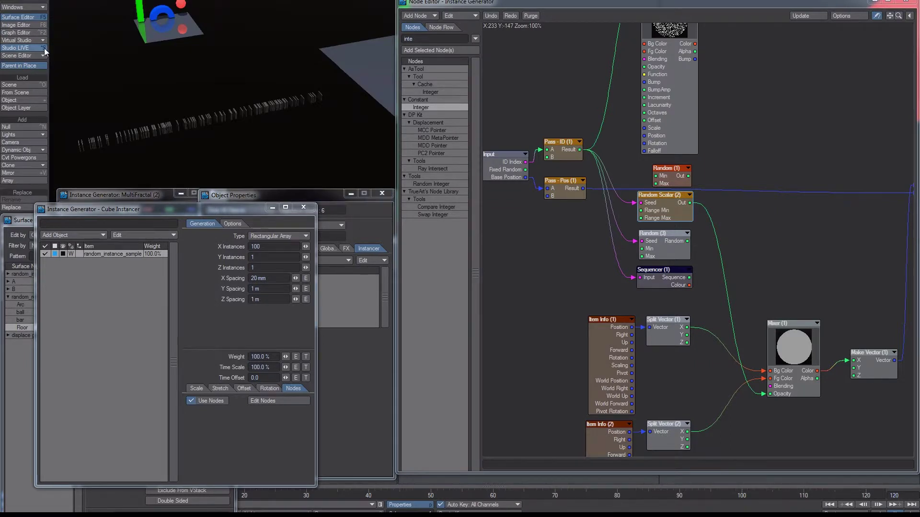
click(25, 263)
click(165, 324)
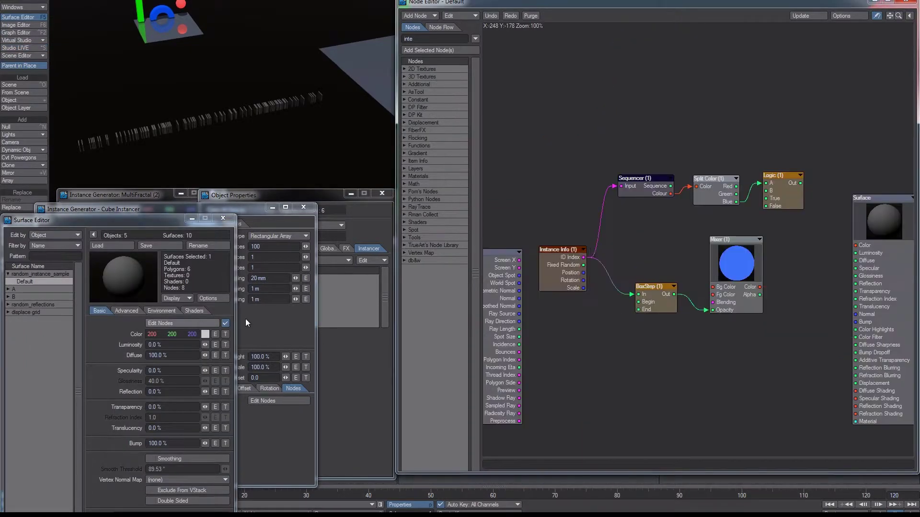
- Inspect the settings of the BoxStep (1) node fed by the instance ID Index
alt+drag(577, 234, 560, 255)
double_click(644, 286)
click(139, 210)
- Check the Mixer (1) node's blue and yellow colors and connect its Color output to the Surface's Diffuse Shading
alt+drag(711, 270, 685, 262)
double_click(691, 262)
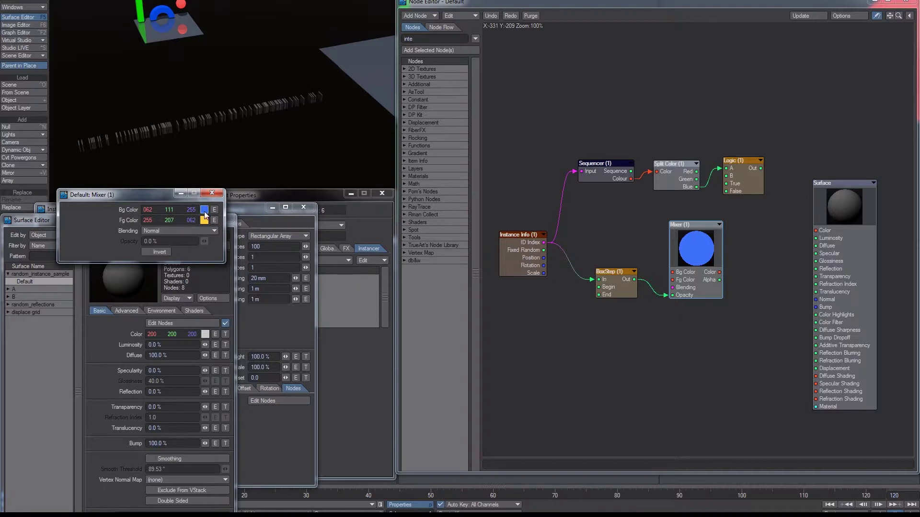
click(211, 193)
drag(725, 279, 816, 376)
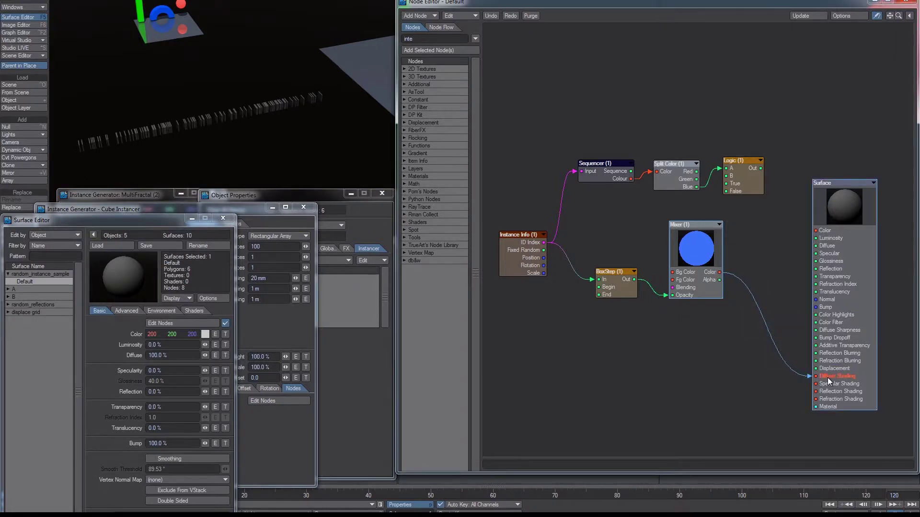
alt+drag(200, 116, 204, 114)
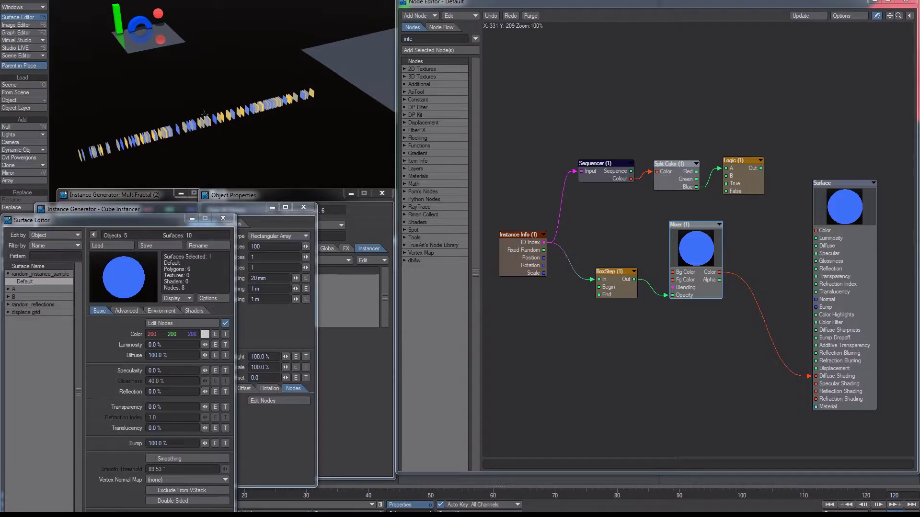
- Make Cube Instancer the current object and reopen the node network of its instance generator
click(354, 292)
click(306, 226)
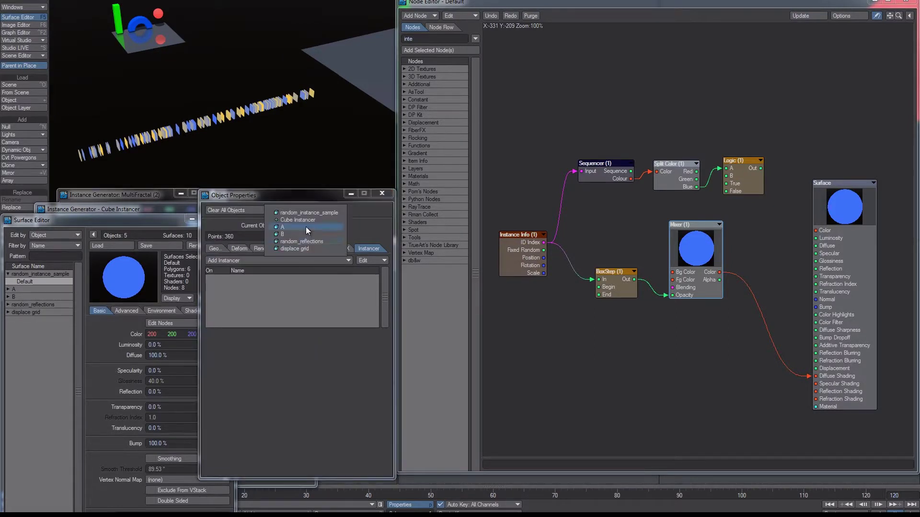
click(314, 220)
double_click(277, 277)
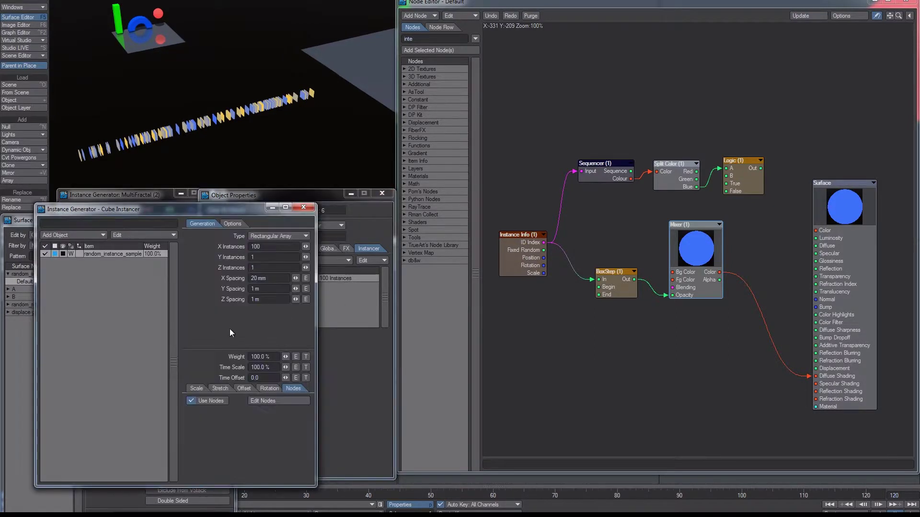
click(279, 401)
- Connect the output of the BoxStep node above MultiFractal (2) to the Mixer's Opacity for a linear distribution
middle_drag(626, 93, 596, 188)
drag(646, 43, 722, 428)
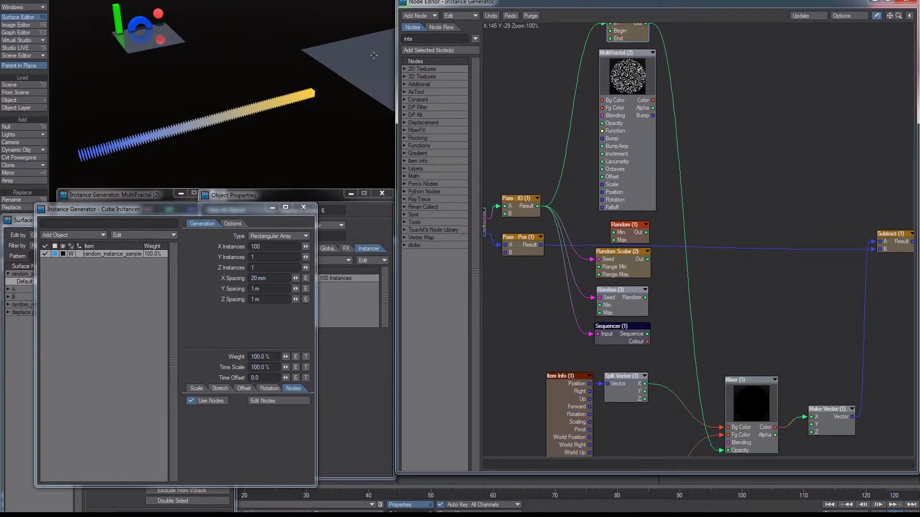
alt+drag(295, 126, 301, 115)
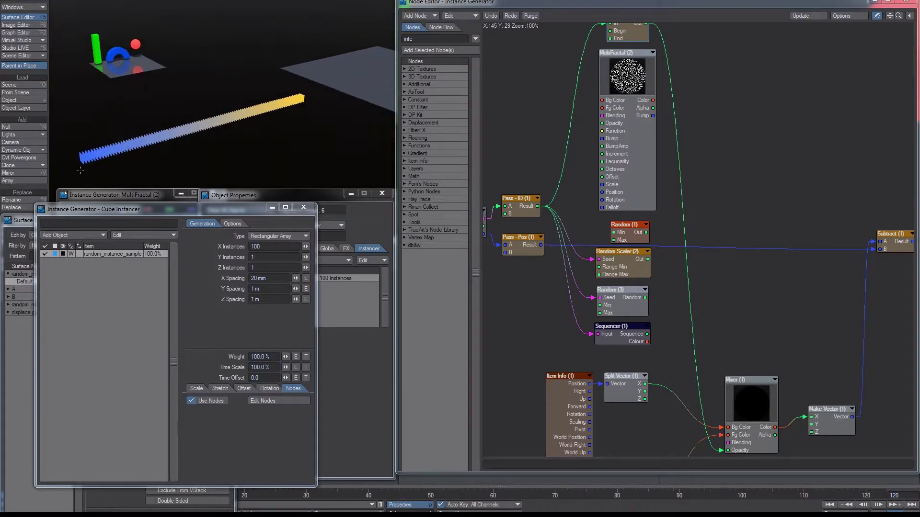
- Reconnect Random Scalar (2)'s Out to the Mixer's Opacity and check the node's settings
drag(649, 229, 733, 422)
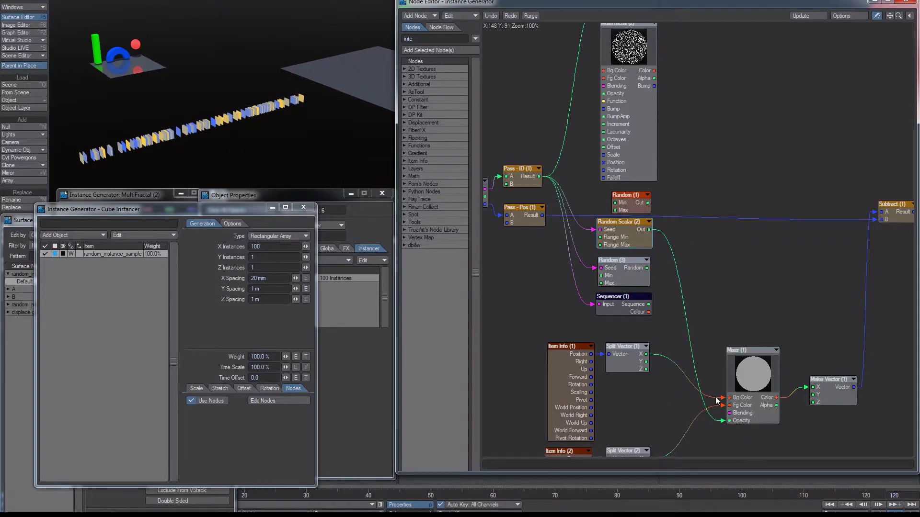
double_click(637, 241)
click(212, 194)
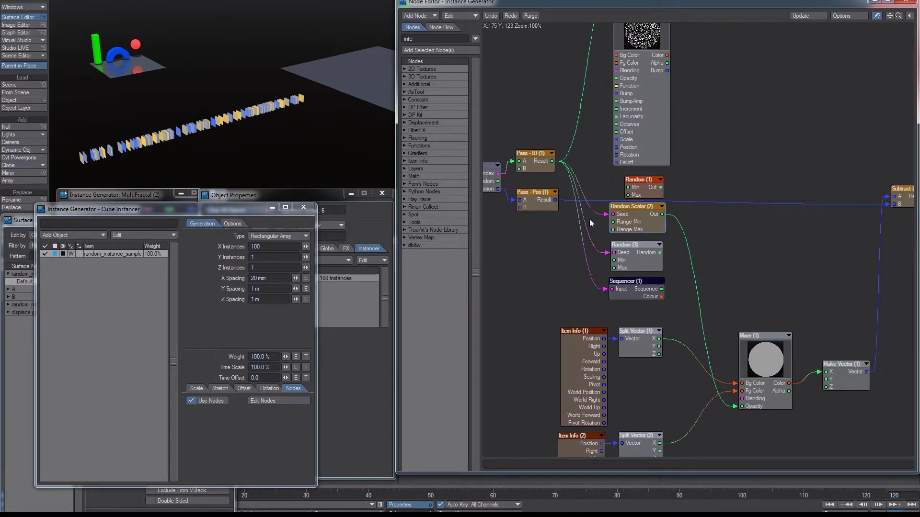
- Inspect the Fixed Random output of the Input node
alt+drag(537, 187, 568, 186)
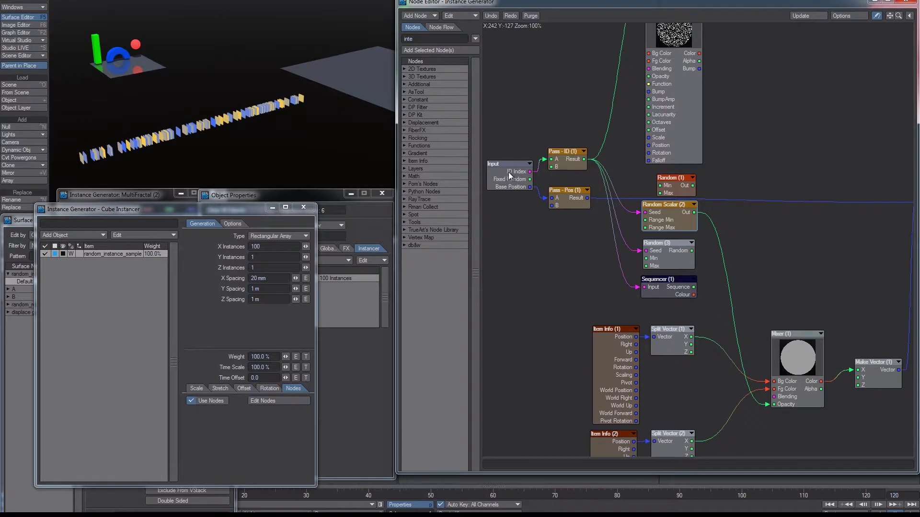
mouse_move(531, 178)
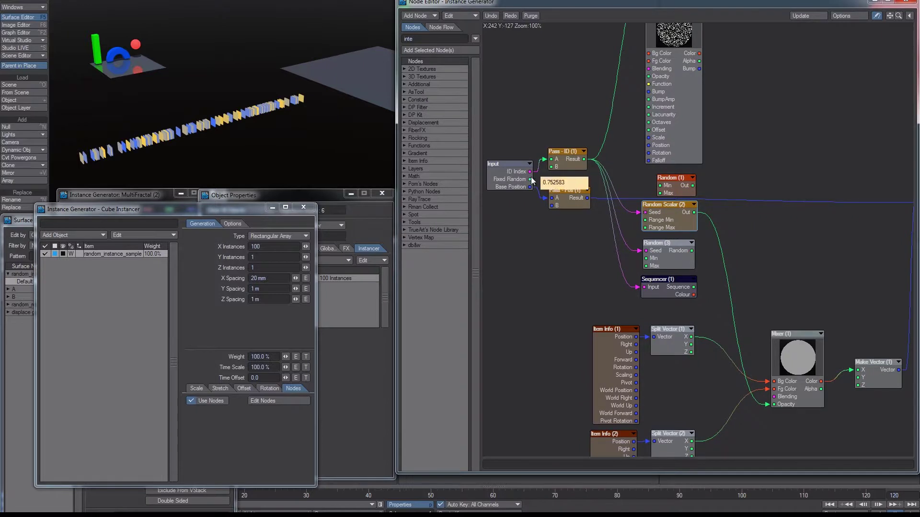
- Connect the Input node's Fixed Random output to the Mixer's Opacity and switch the viewport from rendered to plain shaded display
drag(531, 179, 782, 405)
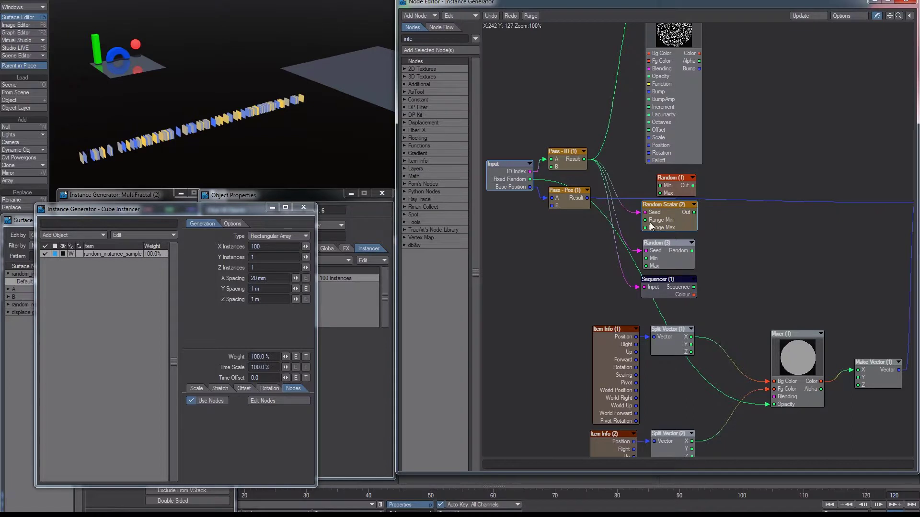
drag(687, 216, 686, 216)
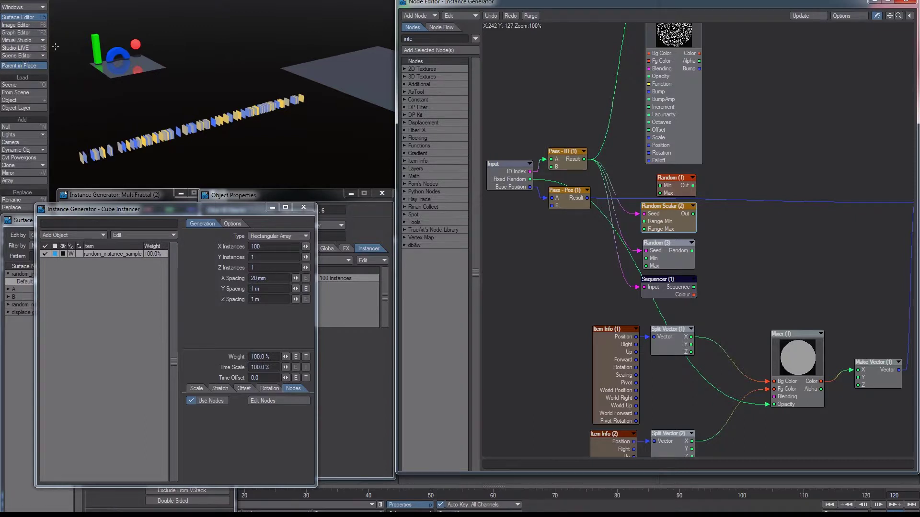
click(137, 1)
click(149, 21)
- Paste three copies of Random Scalar (2) beside it and connect its Out to each copy's Range Min
alt+drag(671, 221, 622, 215)
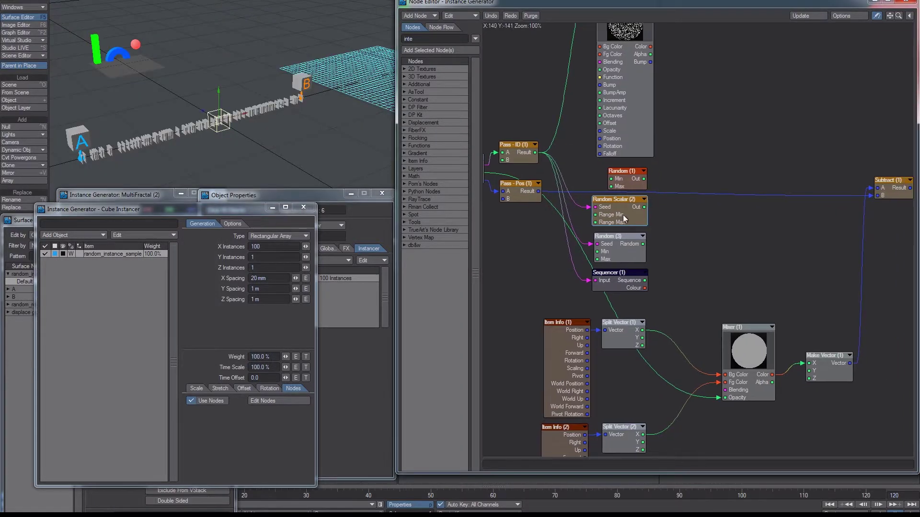
click(605, 213)
key(ctrl+c)
key(ctrl+v)
drag(686, 238, 724, 126)
key(ctrl+v)
drag(705, 241, 750, 176)
key(ctrl+v)
drag(703, 249, 761, 243)
drag(645, 207, 734, 252)
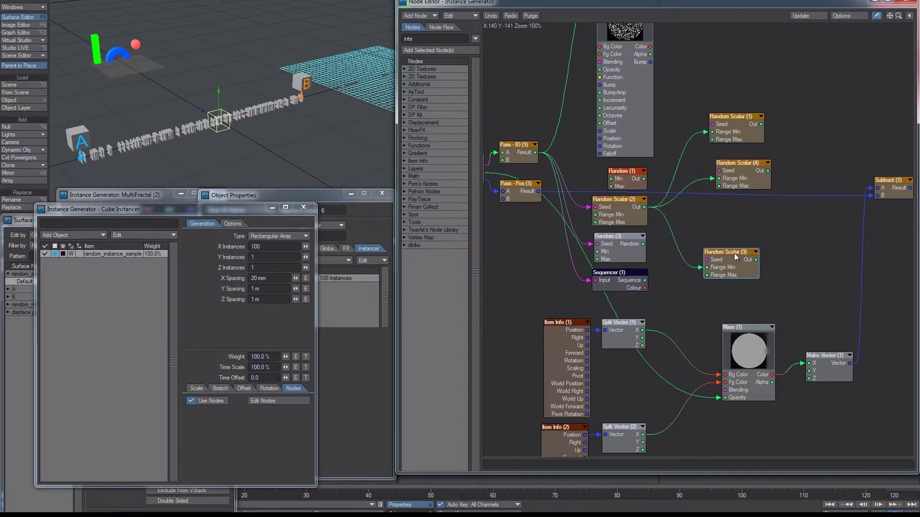
- Line up the three Random Scalar copies in a column, compare them, and delete all three
drag(741, 163, 729, 198)
drag(723, 136, 717, 150)
click(727, 140)
click(738, 262)
click(728, 212)
click(723, 145)
click(736, 271)
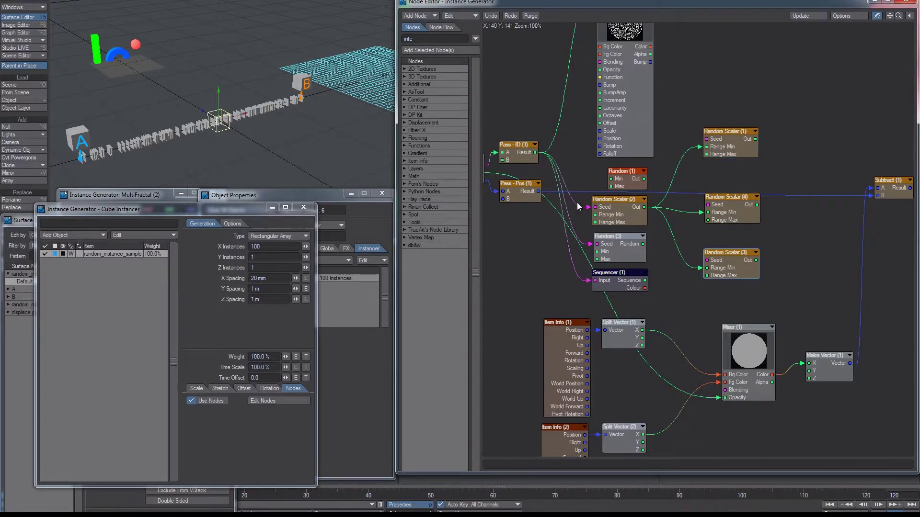
drag(798, 295, 738, 123)
key(Delete)
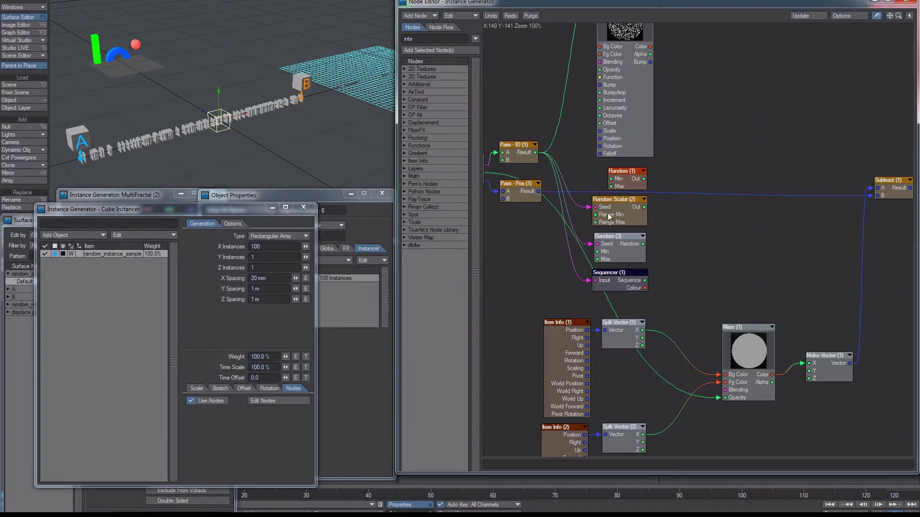
- Show the deformation properties of the displace grid object and open its displacement node network
alt+drag(599, 206, 627, 213)
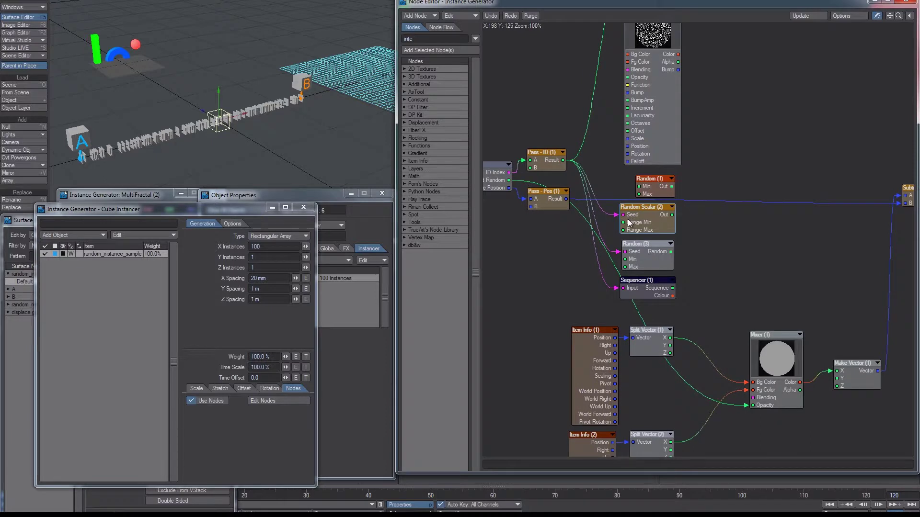
alt+drag(335, 106, 346, 128)
click(358, 223)
click(250, 250)
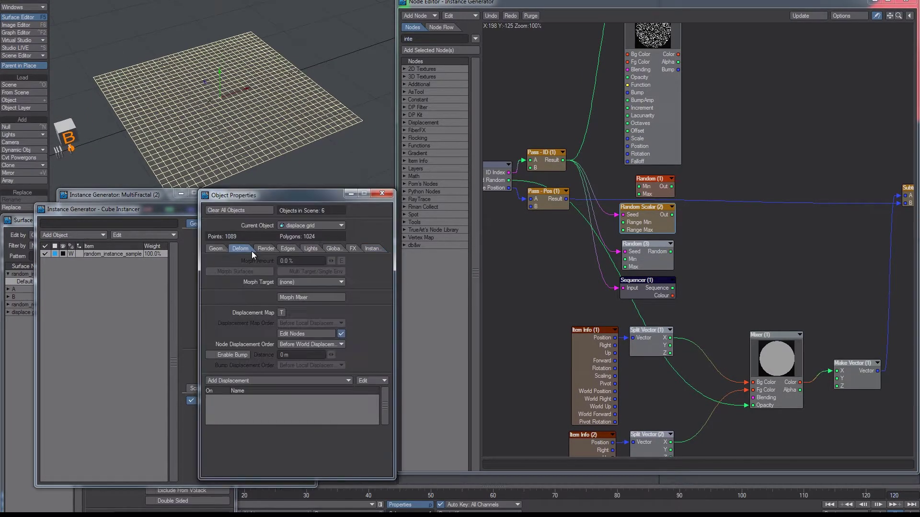
alt+drag(215, 139, 233, 122)
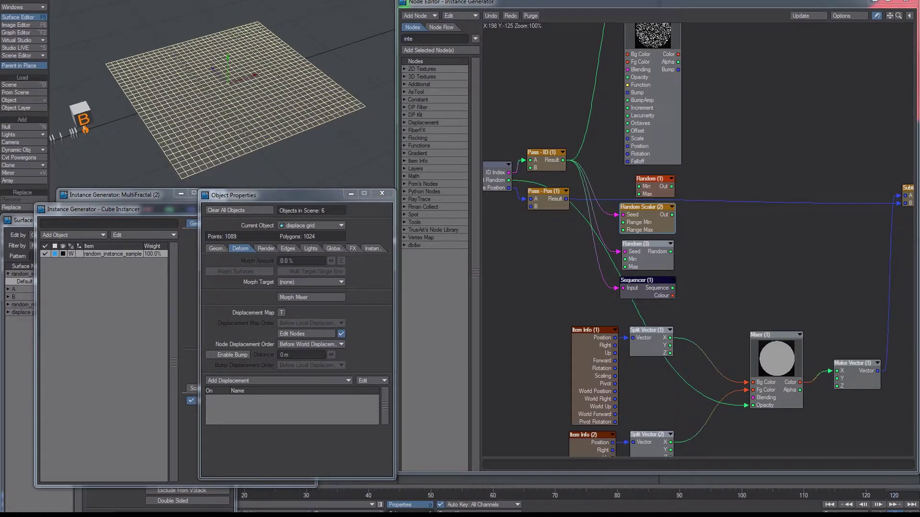
click(305, 334)
- Check Make Vector (2)'s output, connect Scale (1)'s Result to the Displacement Input, and view the deformed grid from another angle
drag(596, 182, 676, 250)
mouse_move(734, 210)
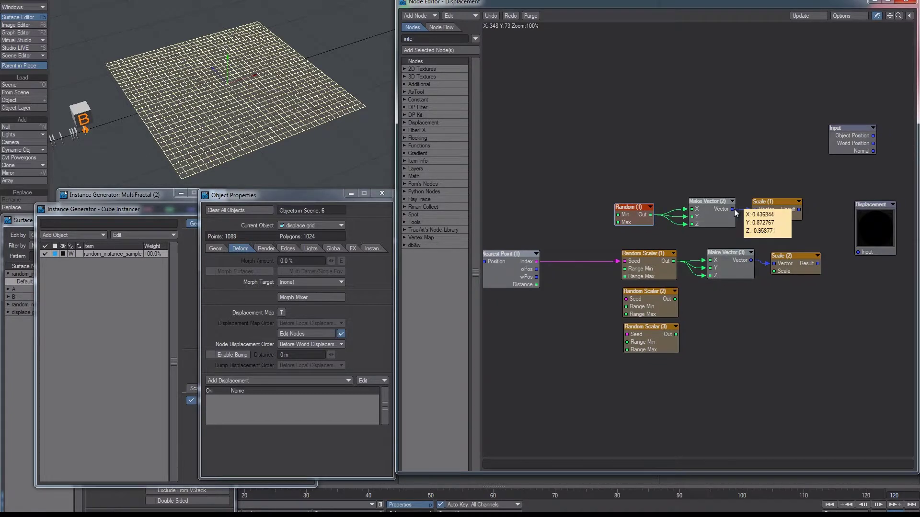
drag(732, 210, 871, 254)
alt+drag(269, 91, 243, 97)
click(19, 48)
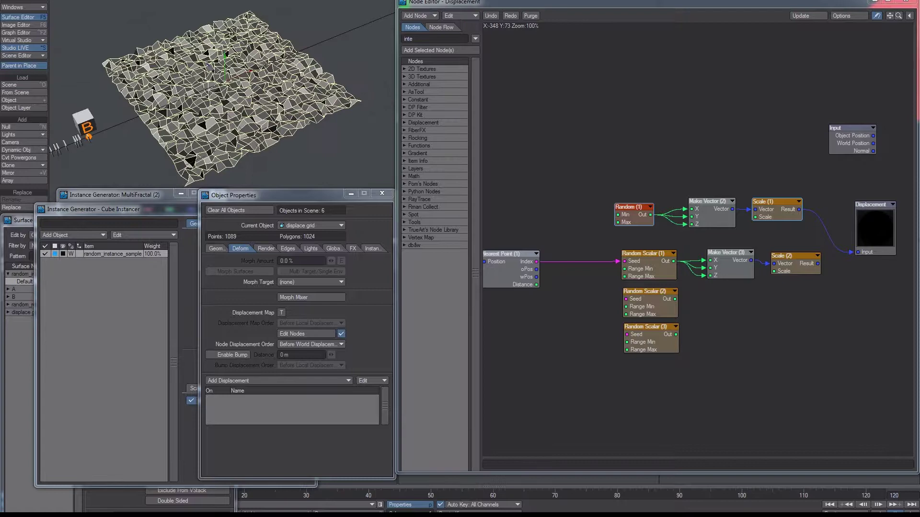
click(15, 48)
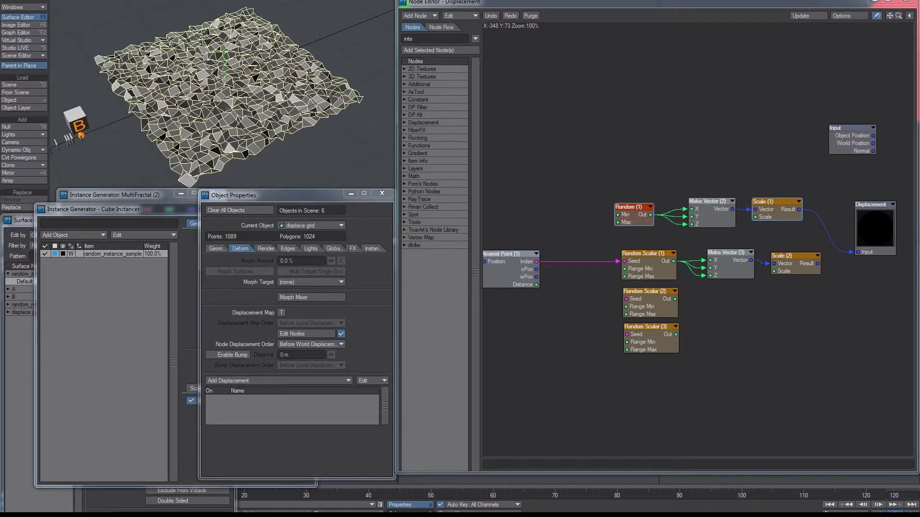
- Check Make Vector (3)'s Vector output and connect Scale (2)'s Result to the Displacement Input
alt+drag(592, 187, 622, 170)
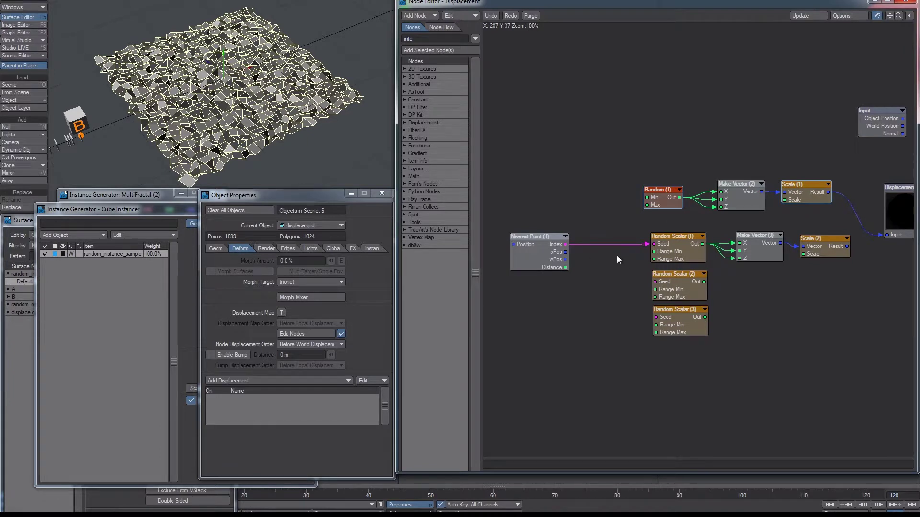
alt+drag(694, 256, 693, 249)
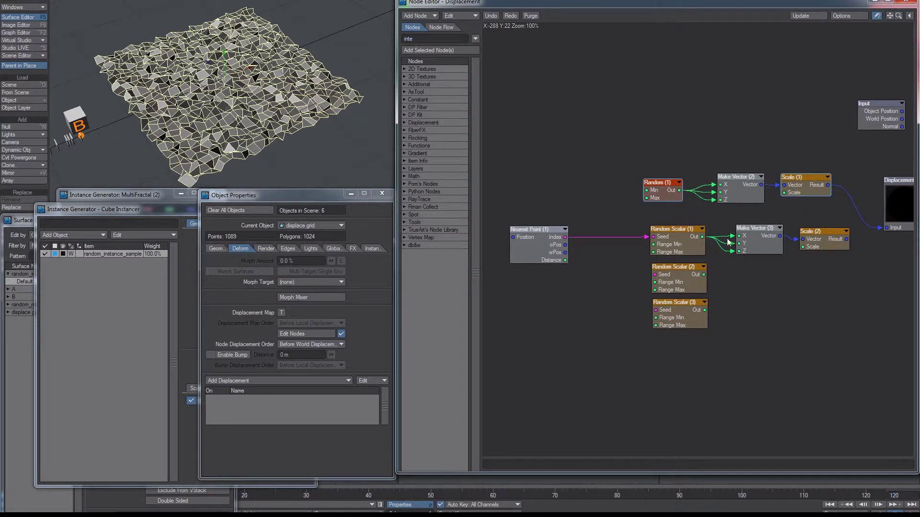
mouse_move(778, 239)
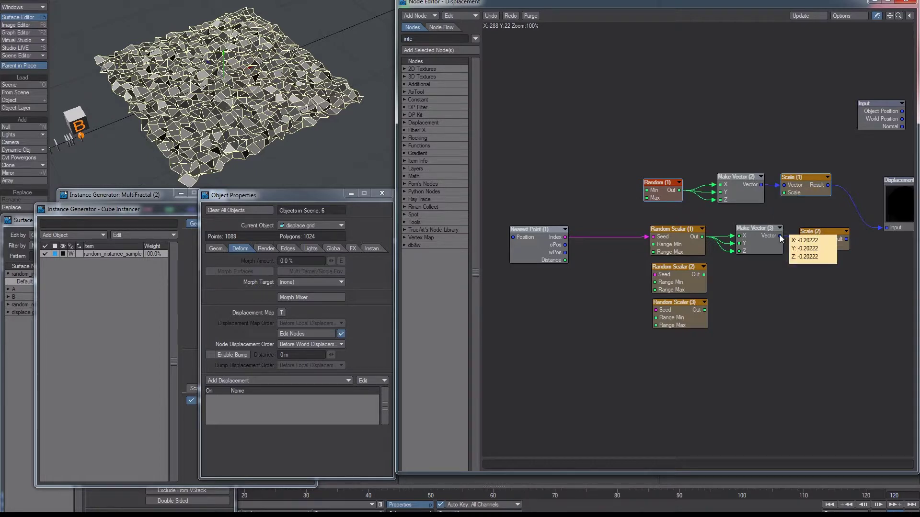
drag(848, 241, 886, 228)
alt+drag(268, 115, 210, 117)
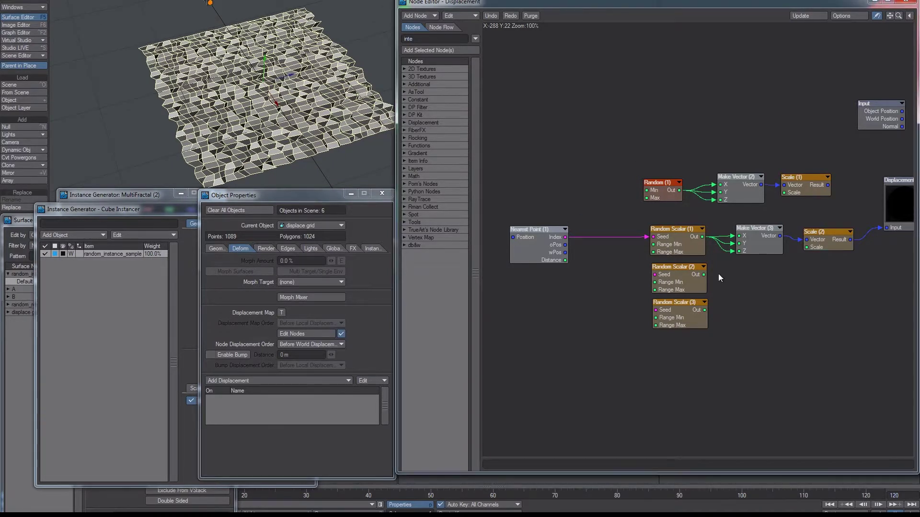
- Seed Random Scalar (2) and (3) from Nearest Point (1)'s Index and connect their outputs to Make Vector (3)'s Y and Z
drag(537, 245, 654, 276)
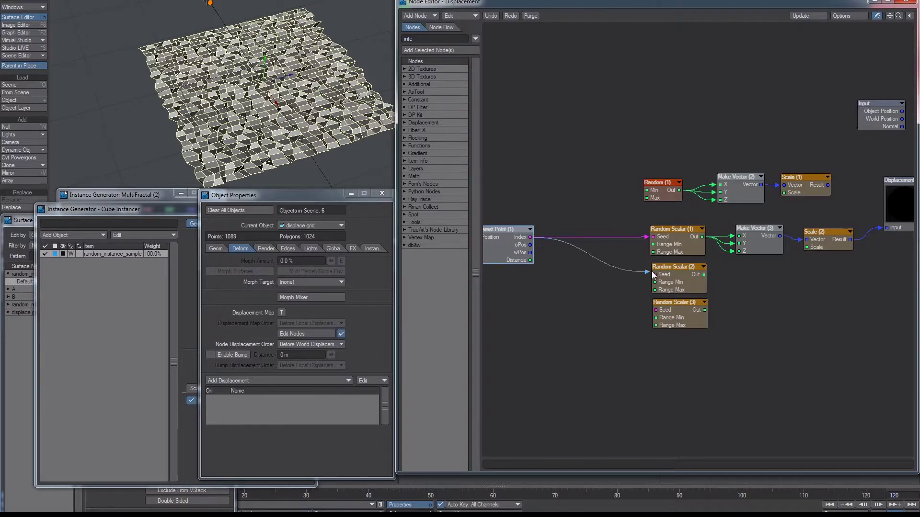
drag(530, 237, 655, 310)
drag(703, 275, 744, 245)
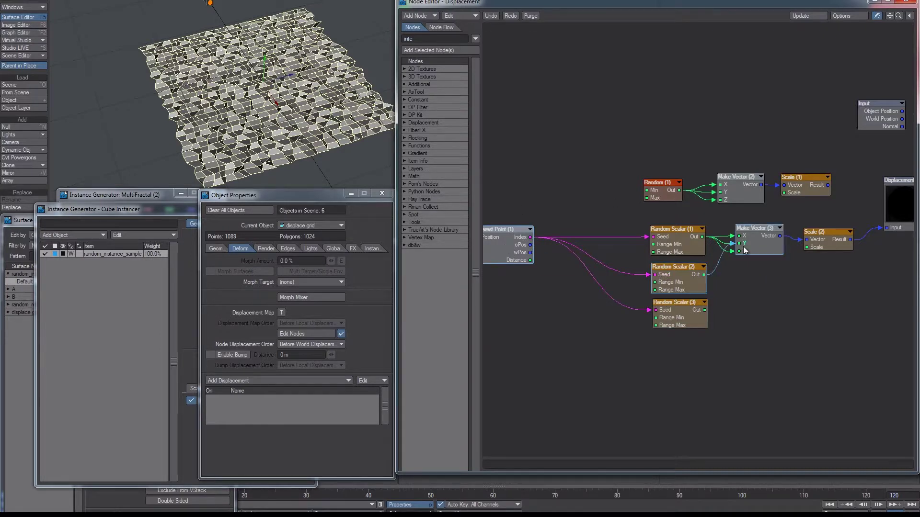
drag(704, 310, 740, 251)
drag(678, 249, 677, 246)
drag(678, 280, 676, 277)
drag(671, 311, 669, 311)
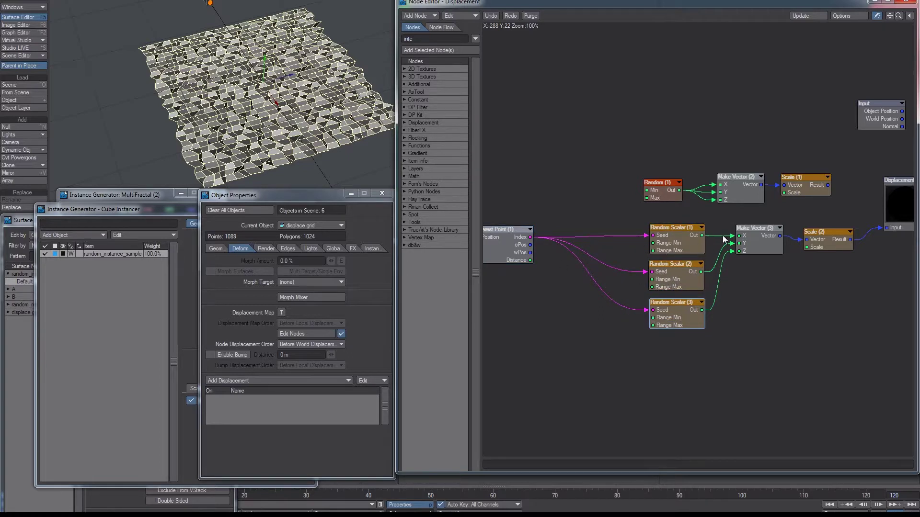
drag(523, 256, 531, 255)
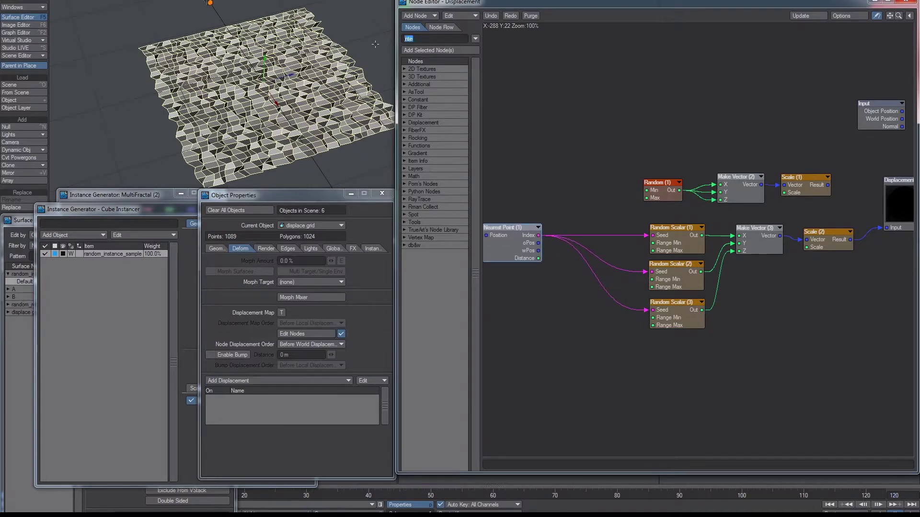
- Add a Random Integer node between Nearest Point (1)'s Index and Random Scalar (2)'s Seed
text(rand)
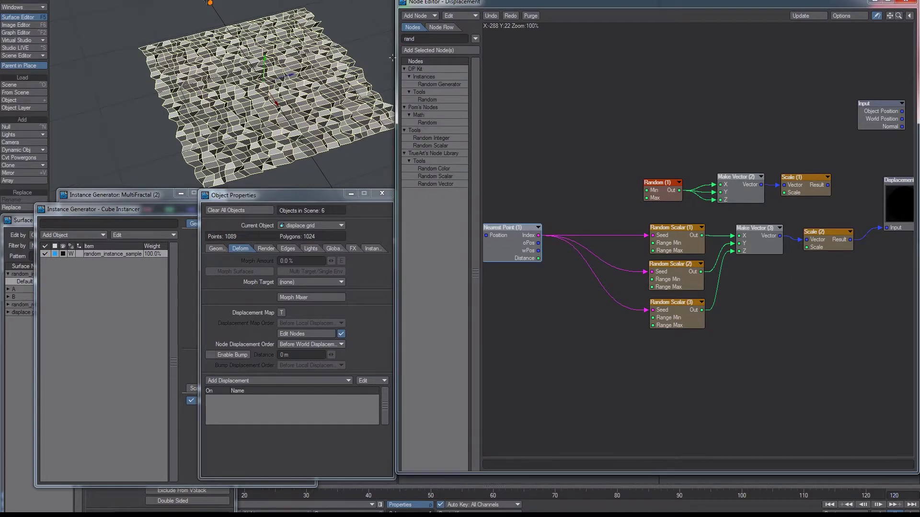
double_click(434, 139)
drag(706, 244, 614, 256)
drag(539, 235, 652, 271)
drag(604, 249, 602, 250)
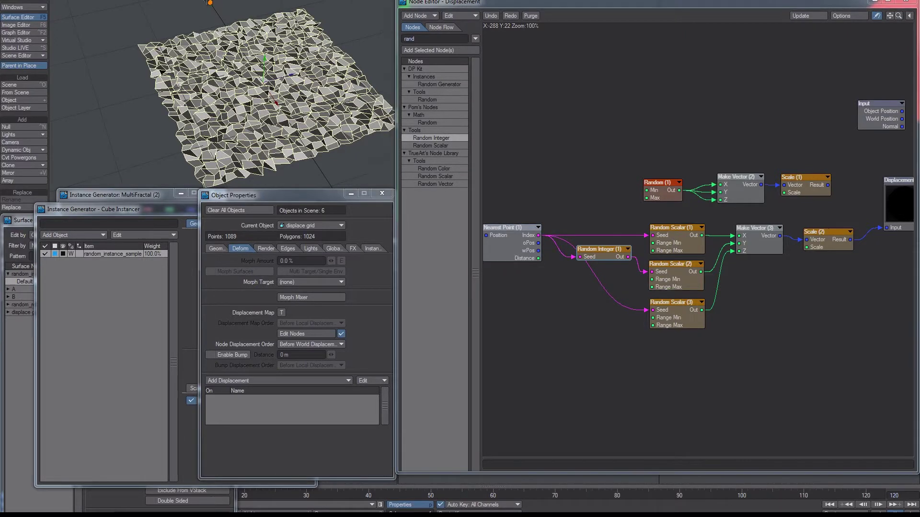
alt+drag(307, 105, 246, 107)
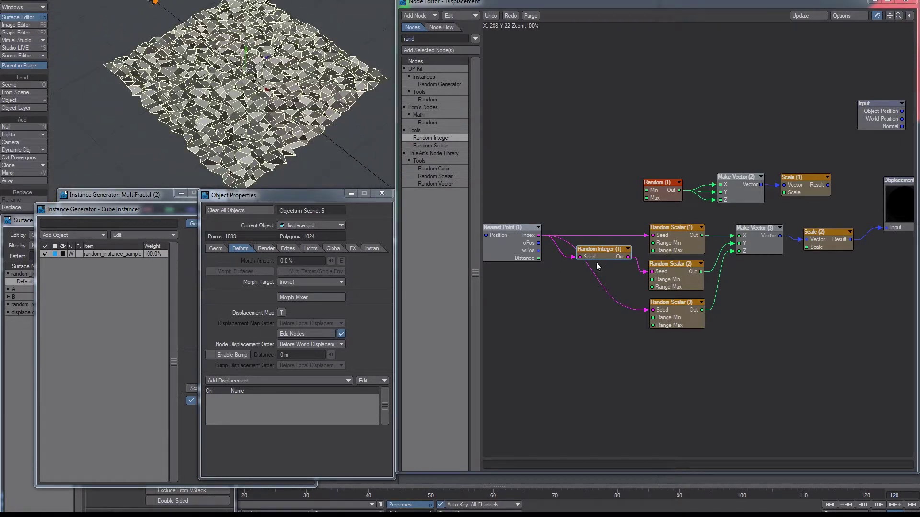
- Copy the Random Integer node and insert the copy between Nearest Point (1)'s Index and Random Scalar (3)'s Seed
click(601, 260)
key(ctrl+c)
key(ctrl+v)
drag(694, 240, 586, 294)
drag(529, 241, 683, 308)
drag(596, 293, 611, 299)
alt+drag(249, 113, 297, 122)
- Insert another Random Integer copy between Nearest Point (1)'s Index and Random Scalar (1)'s Seed, and review the displaced grid
drag(635, 257, 588, 225)
click(611, 256)
key(ctrl+c)
key(ctrl+v)
drag(501, 237, 669, 234)
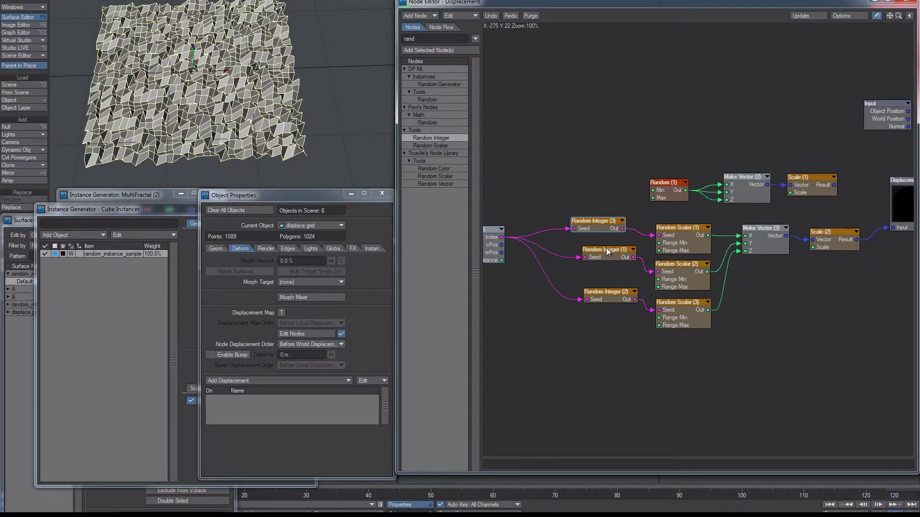
drag(606, 248, 600, 251)
drag(698, 215, 604, 315)
alt+drag(335, 87, 223, 91)
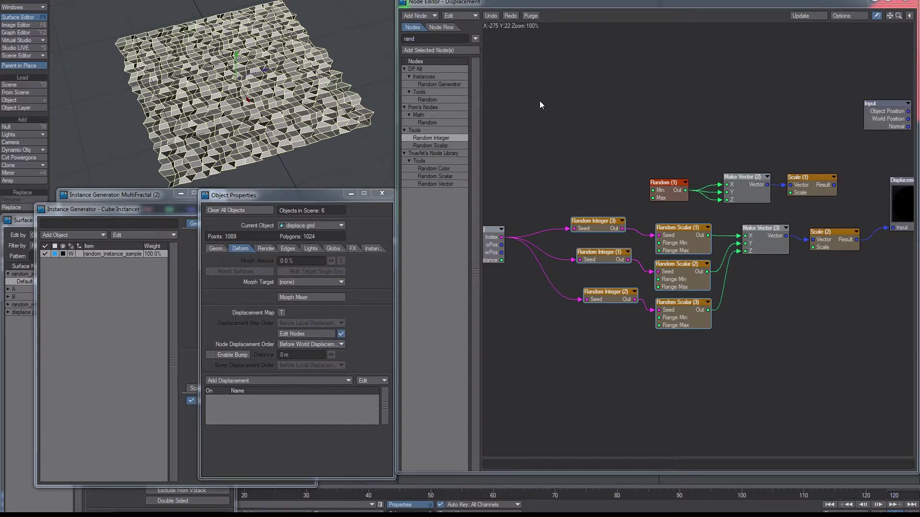
- Connect Nearest Point (1)'s Index directly to Random Scalar (1)'s Seed and remove Random Integer (3)
drag(501, 237, 658, 235)
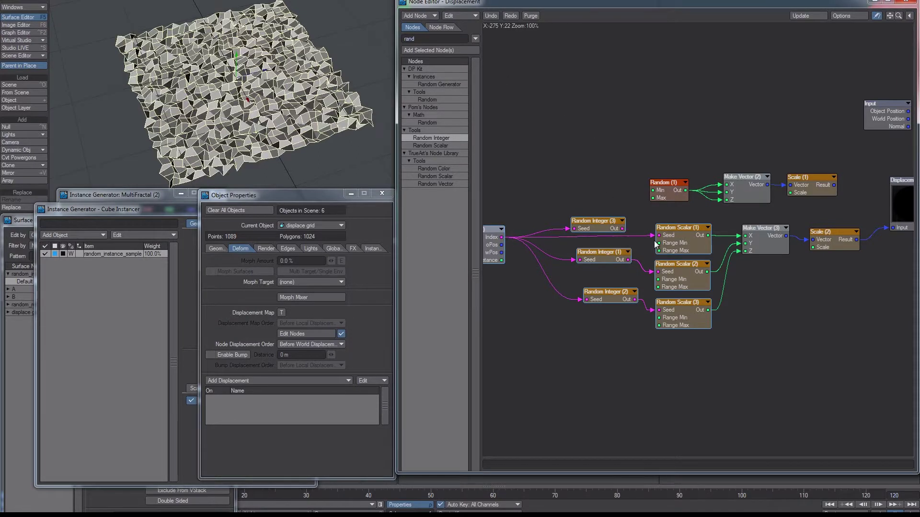
drag(604, 228, 606, 199)
key(ctrl+z)
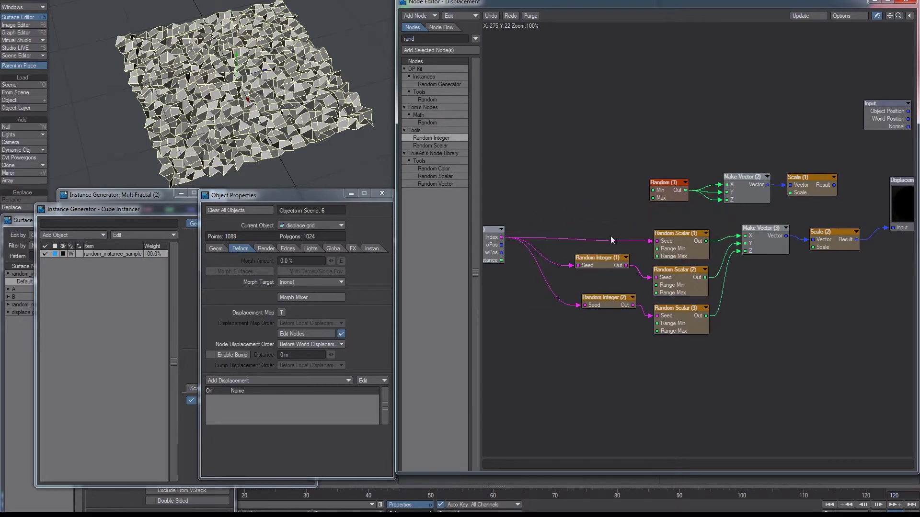
- Move Random Integer (1) nearer to Nearest Point (1) and feed its Out into Random Integer (2)'s Seed
drag(598, 258, 560, 260)
drag(491, 256, 657, 304)
alt+drag(288, 106, 239, 82)
- Switch the Displacement Input to Scale (1)'s Result for comparison, and reconnect Scale (2)'s Result
alt+drag(766, 136, 649, 145)
drag(783, 193, 854, 228)
alt+drag(287, 95, 230, 96)
drag(807, 247, 847, 234)
- Insert a scalar Add node with B set to 9999 between Nearest Point (1)'s Index and Random Scalar (3)'s Seed
alt+drag(502, 248, 660, 221)
drag(506, 228, 531, 231)
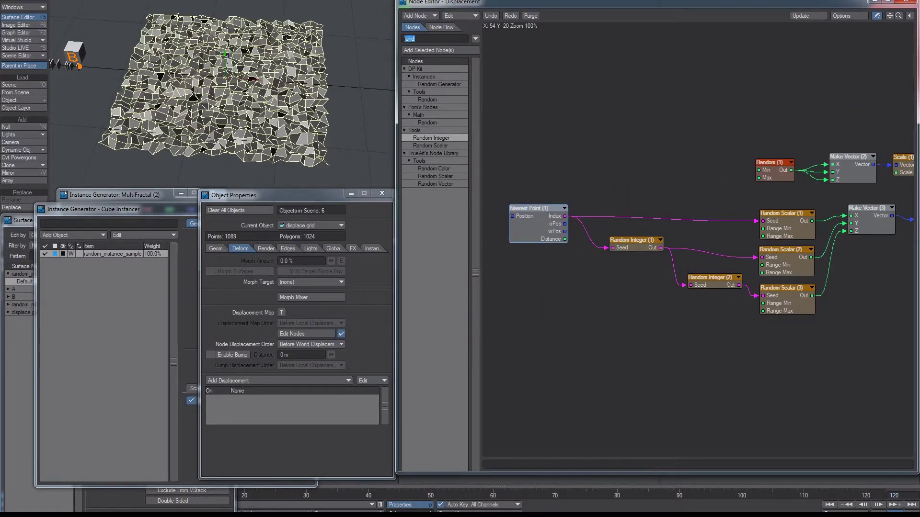
text(add)
double_click(428, 155)
drag(691, 246, 702, 319)
drag(564, 217, 758, 296)
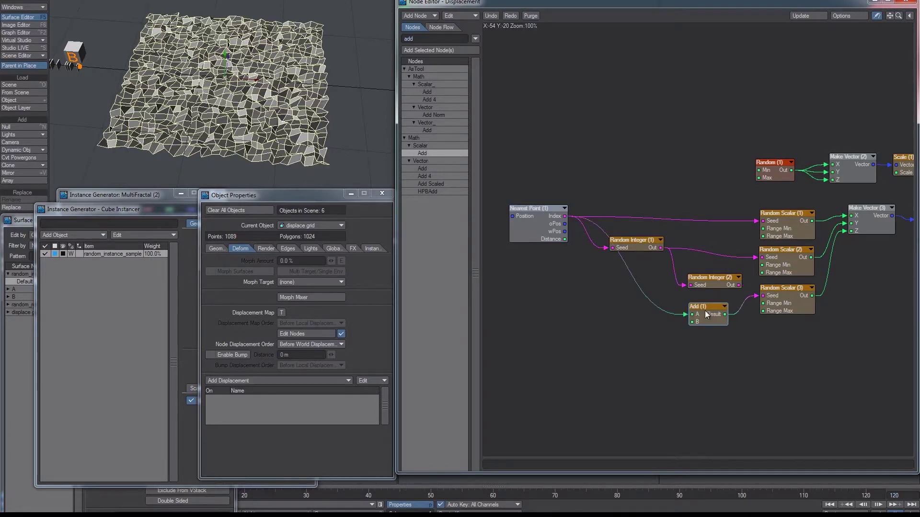
double_click(708, 315)
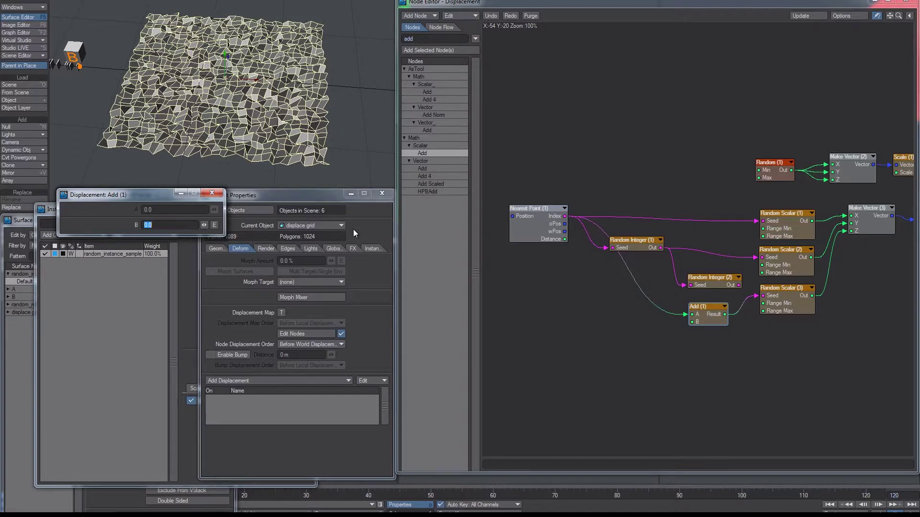
text(9999)
key(Return)
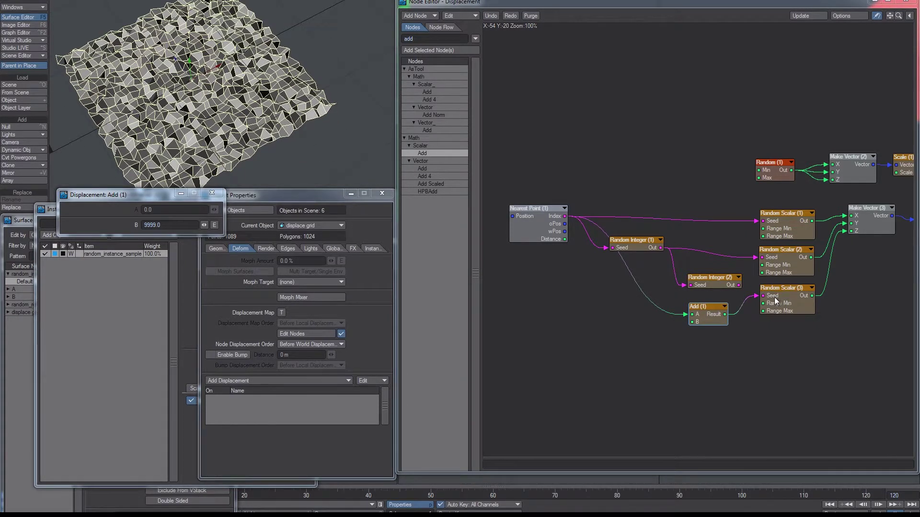
- Insert a copy of the Add node with B set to 99999 between Nearest Point (1)'s Index and Random Scalar (2)'s Seed
click(710, 306)
key(ctrl+c)
key(ctrl+v)
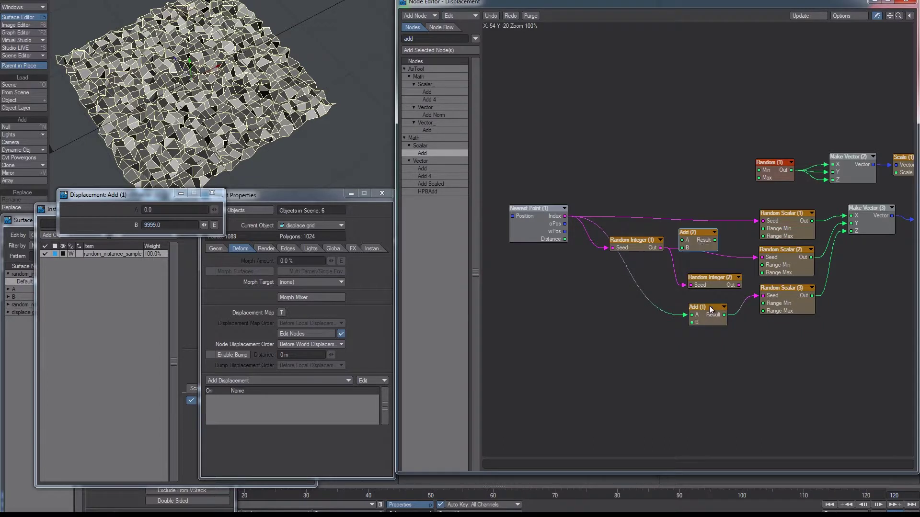
drag(566, 217, 682, 240)
drag(715, 240, 762, 257)
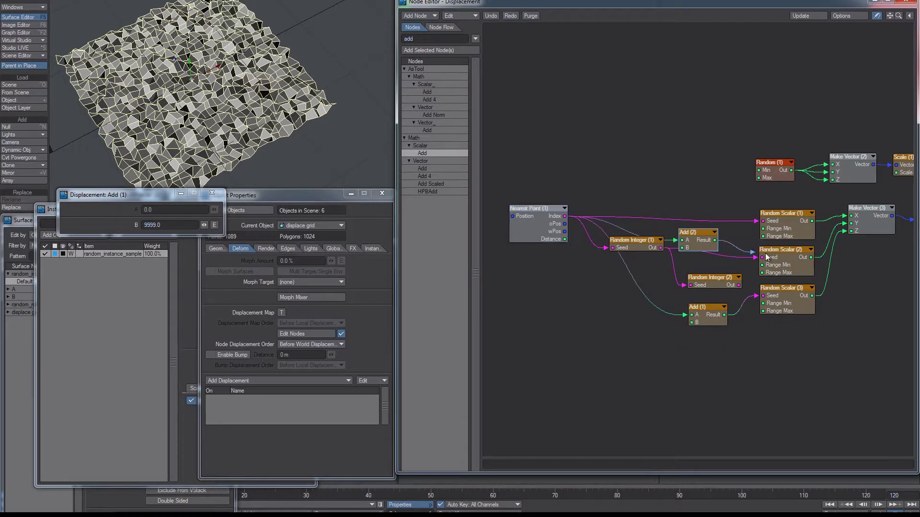
double_click(696, 240)
text(9)
key(Return)
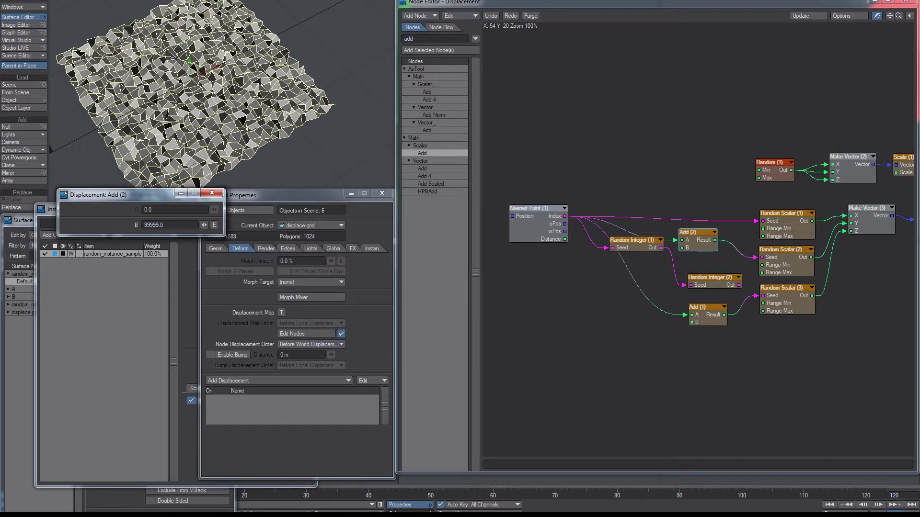
- Reconnect Scale (1)'s Result to the Displacement Input and view the grid driven by the true random node
alt+drag(249, 80, 209, 87)
alt+drag(905, 179, 876, 209)
alt+drag(105, 72, 16, 69)
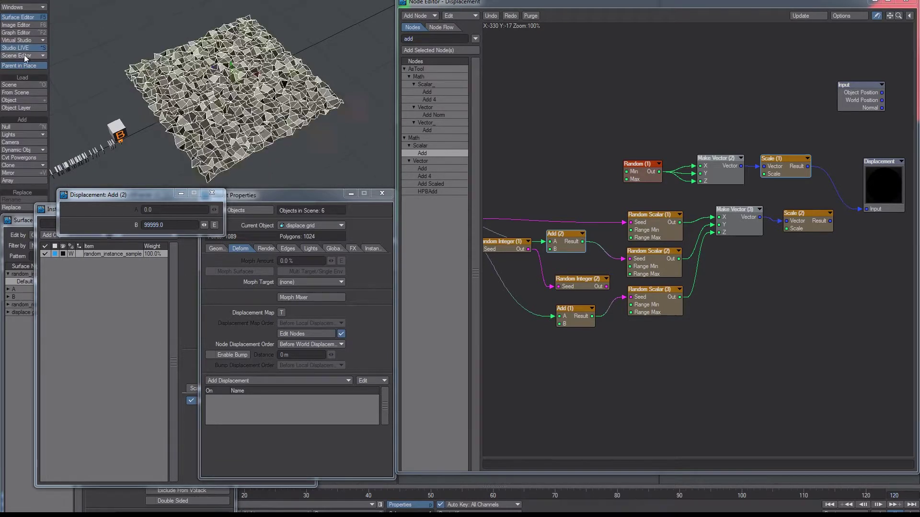
- Connect Scale (2)'s Result to the Displacement Input and review the seeded network from Nearest Point (1)
mouse_move(828, 225)
drag(830, 221, 869, 209)
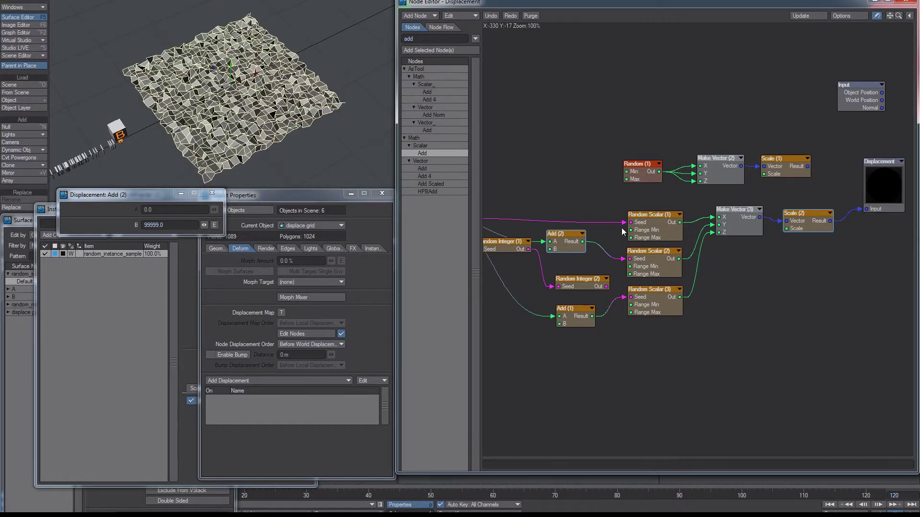
alt+drag(551, 227, 710, 208)
drag(559, 210, 570, 215)
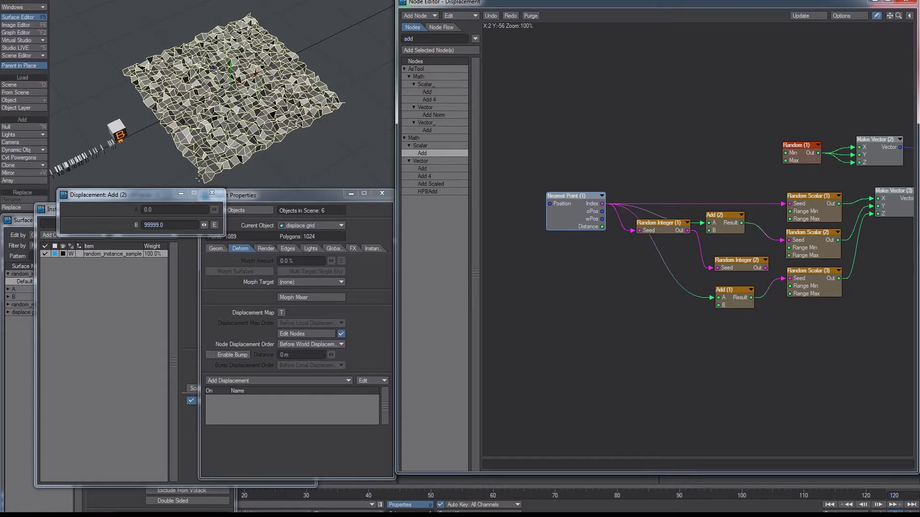
- Open the cube instancer's node graph and read the example sequence on the db&w wiki page about the Sequencer node
click(194, 235)
click(278, 400)
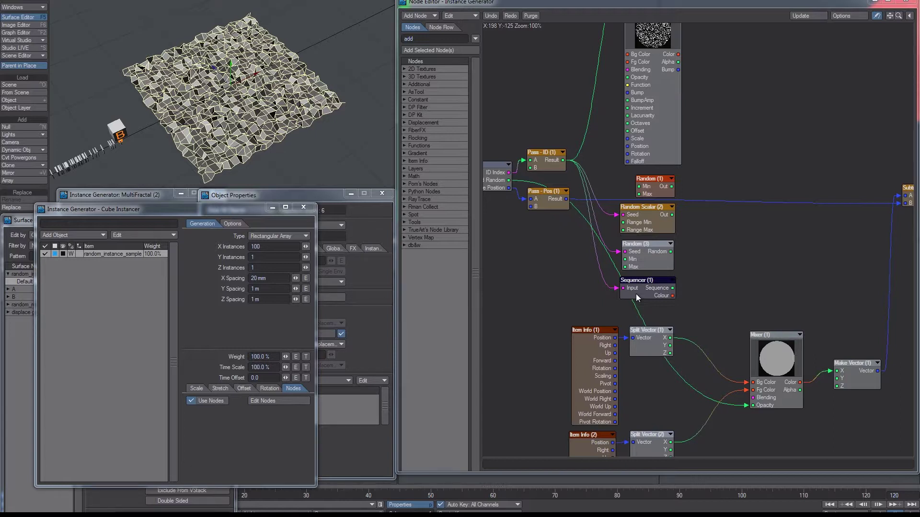
click(645, 515)
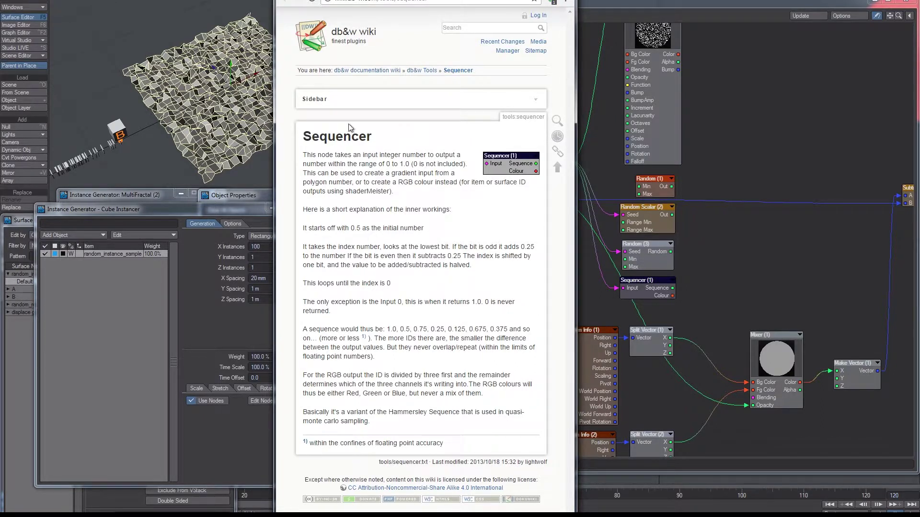
drag(303, 330, 408, 357)
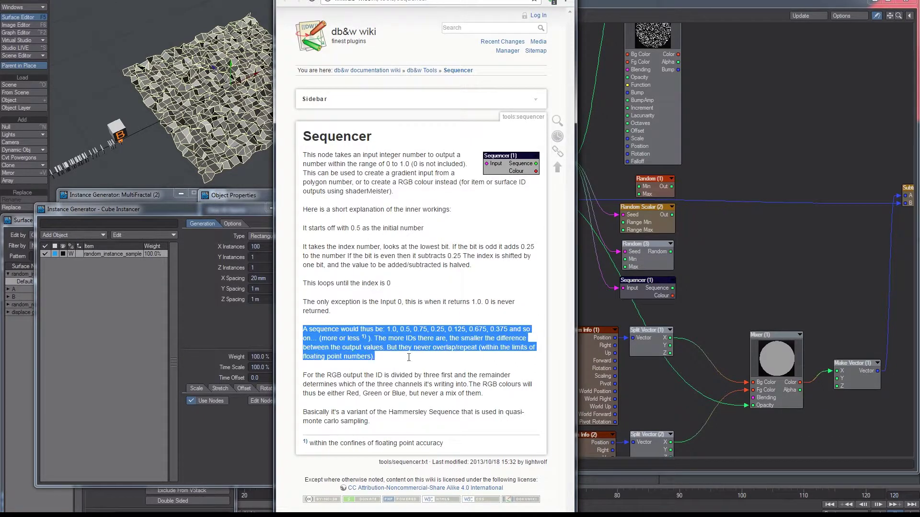
click(300, 330)
drag(304, 330, 499, 329)
click(507, 365)
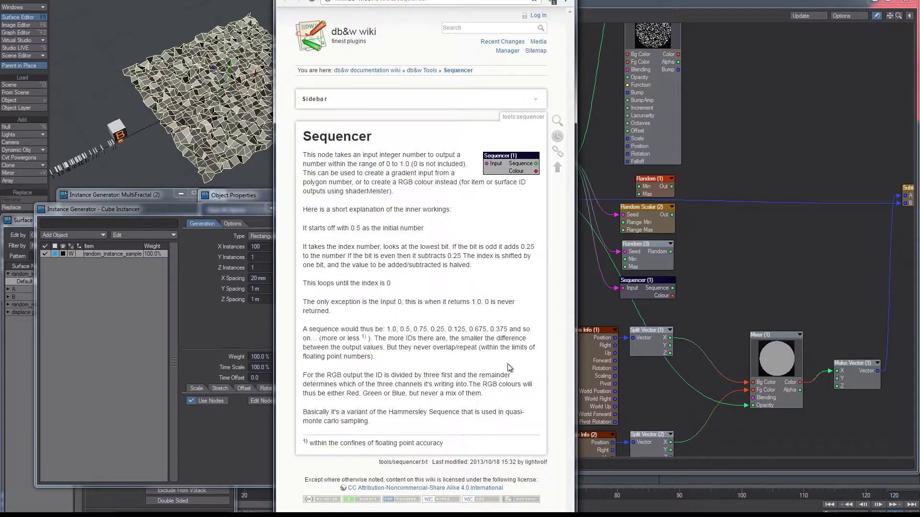
- Return to the instancer's node graph and connect Sequencer (1)'s Sequence to Mixer (1)'s Opacity
click(710, 278)
alt+shift+drag(117, 136, 237, 96)
click(225, 74)
scroll(239, 75, up, 3)
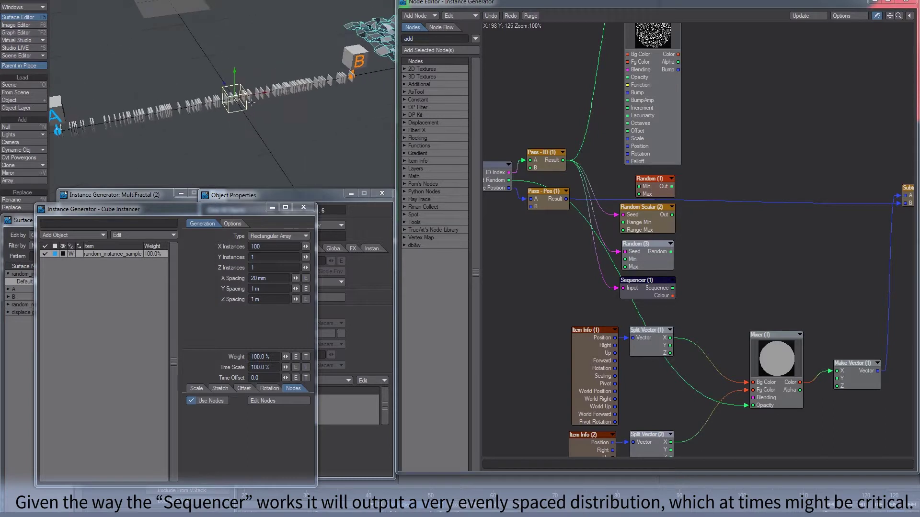
scroll(237, 96, down, 2)
drag(673, 288, 747, 405)
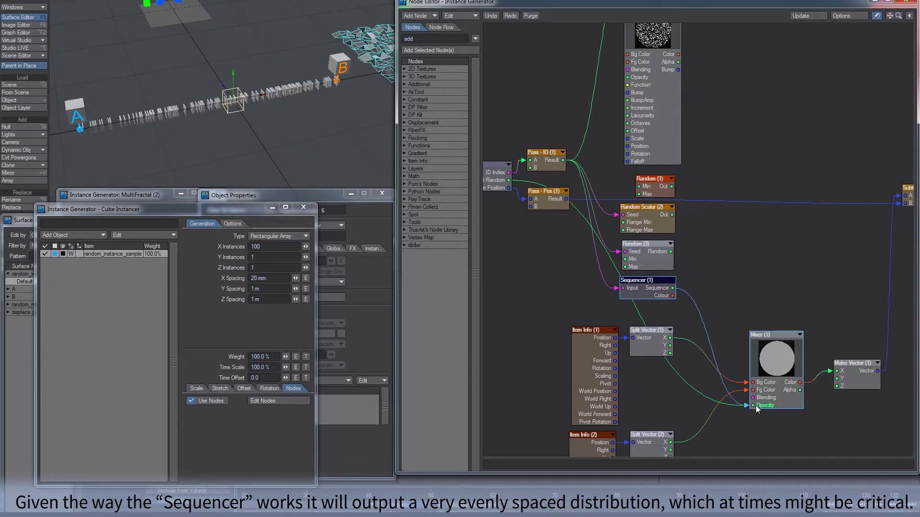
- Move item B toward A and back out to test how the instances spread between the two
alt+drag(256, 117, 268, 115)
click(353, 83)
drag(380, 95, 334, 98)
mouse_move(259, 112)
alt+mouse_down()
mouse_move(275, 120)
mouse_move(261, 110)
alt+mouse_up()
drag(338, 97, 378, 95)
alt+drag(256, 104, 266, 110)
- Compare Random Scalar (2) and Random (1) as Mixer (1)'s Opacity source, each time restoring Sequencer (1)'s Sequence
drag(672, 215, 748, 405)
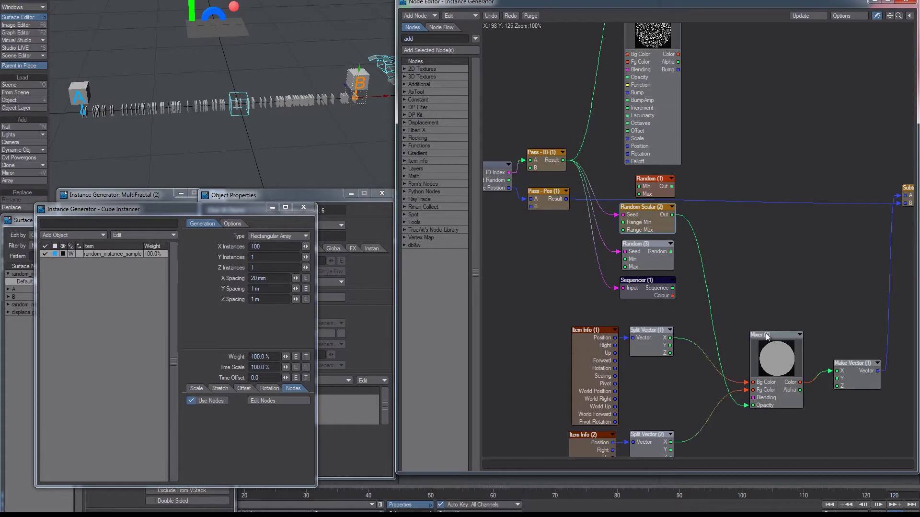
drag(672, 287, 758, 404)
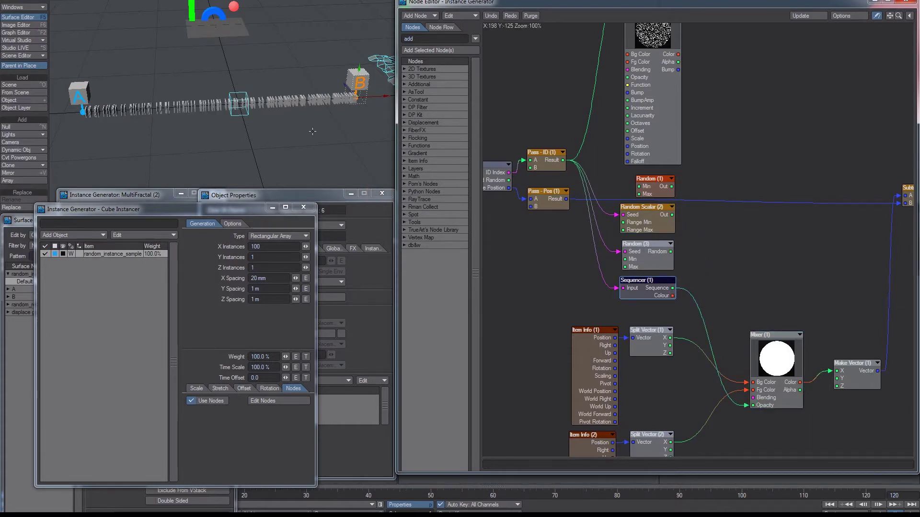
alt+drag(358, 93, 379, 104)
drag(668, 187, 760, 405)
drag(672, 288, 760, 407)
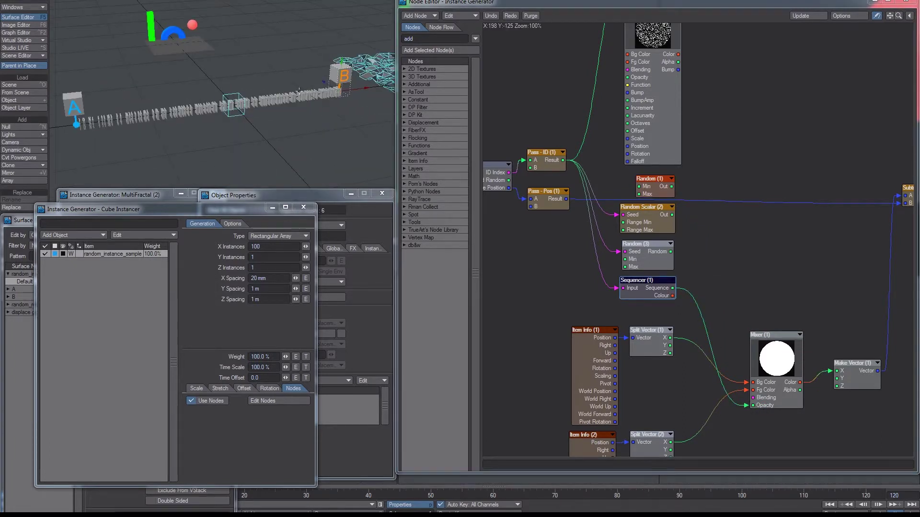
alt+drag(283, 93, 375, 115)
- Shift the Sequencer (1) node slightly down and switch the viewport to the VPR render preview
drag(651, 289, 651, 296)
mouse_move(269, 124)
alt+mouse_down()
mouse_move(281, 125)
mouse_move(53, 103)
mouse_move(220, 96)
mouse_move(129, 96)
mouse_move(204, 97)
mouse_move(216, 101)
mouse_move(151, 97)
mouse_move(259, 111)
alt+mouse_up()
alt+drag(122, 70, 120, 70)
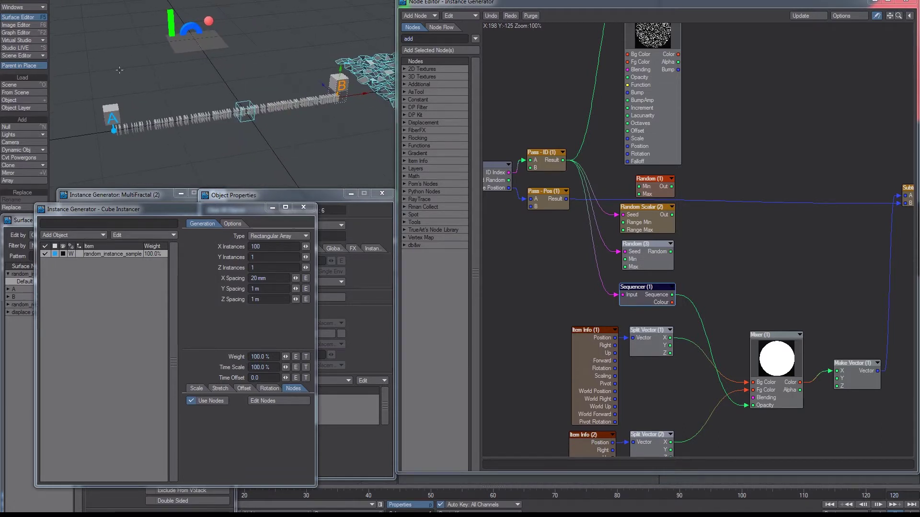
click(96, 1)
click(97, 33)
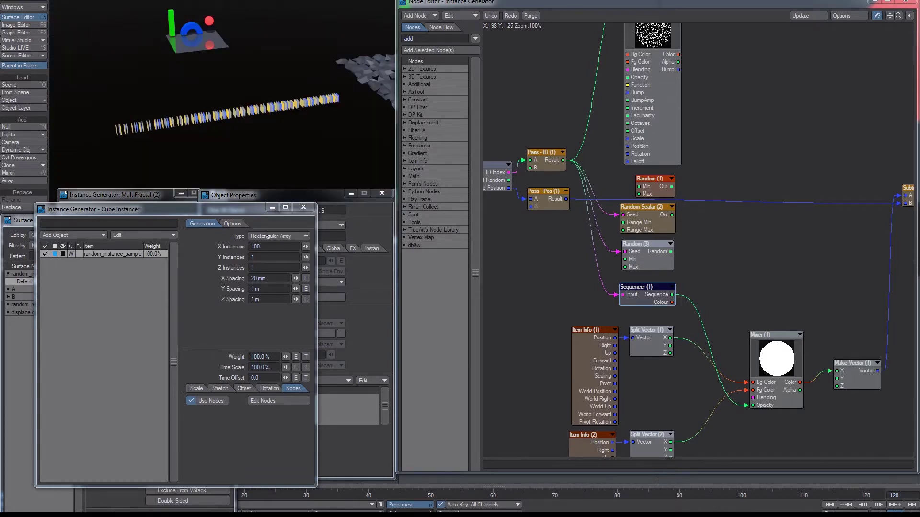
- Feed Random Scalar (2)'s Out into Mixer (1)'s Opacity for a rendered comparison, and reconnect Sequencer (1)'s Sequence
alt+drag(347, 103, 192, 117)
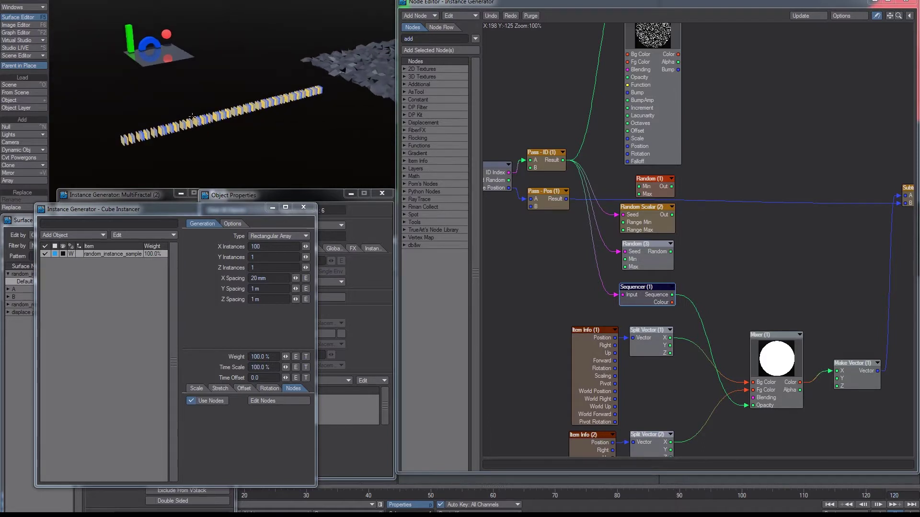
drag(671, 214, 745, 406)
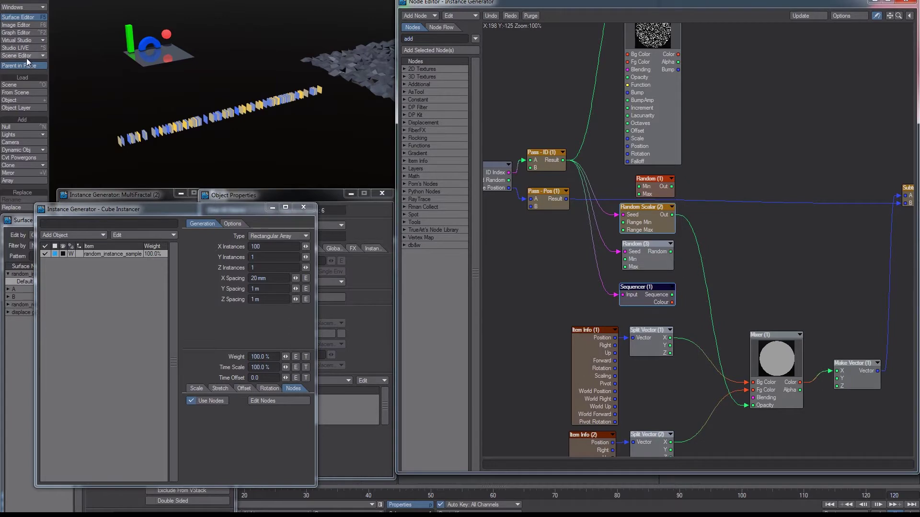
drag(672, 295, 766, 404)
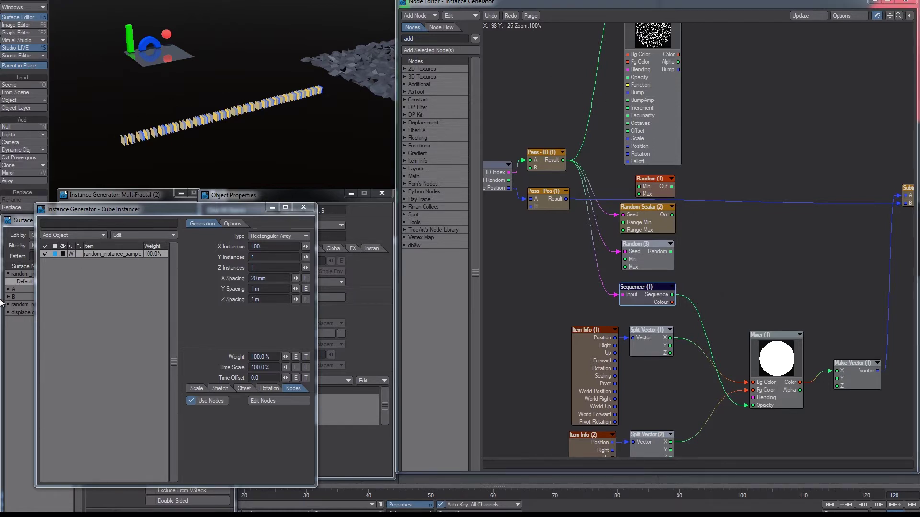
- Open the node graph of random_instance_sample's Default surface and connect Sequencer (1)'s Colour to the Surface's Diffuse Shading
click(28, 282)
click(173, 324)
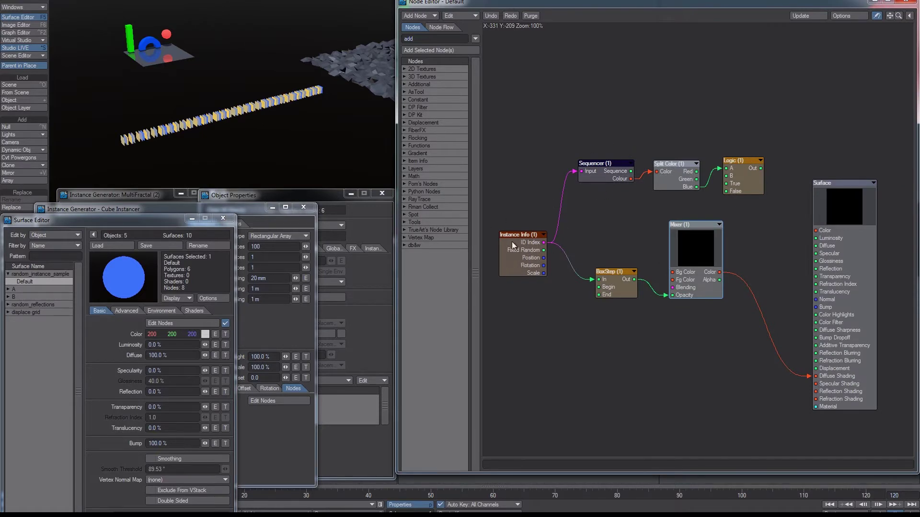
middle_drag(713, 168, 695, 146)
mouse_move(613, 158)
mouse_down()
mouse_move(763, 289)
mouse_move(805, 358)
mouse_up()
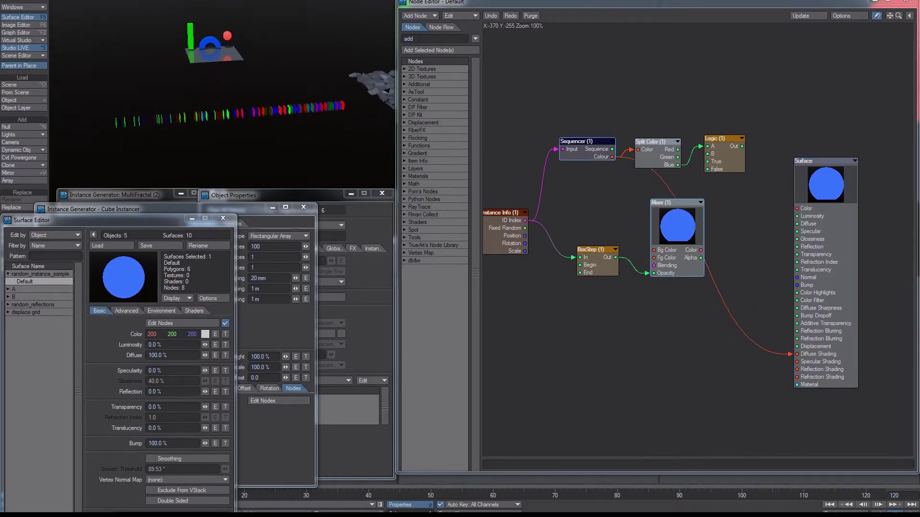
alt+drag(225, 115, 242, 125)
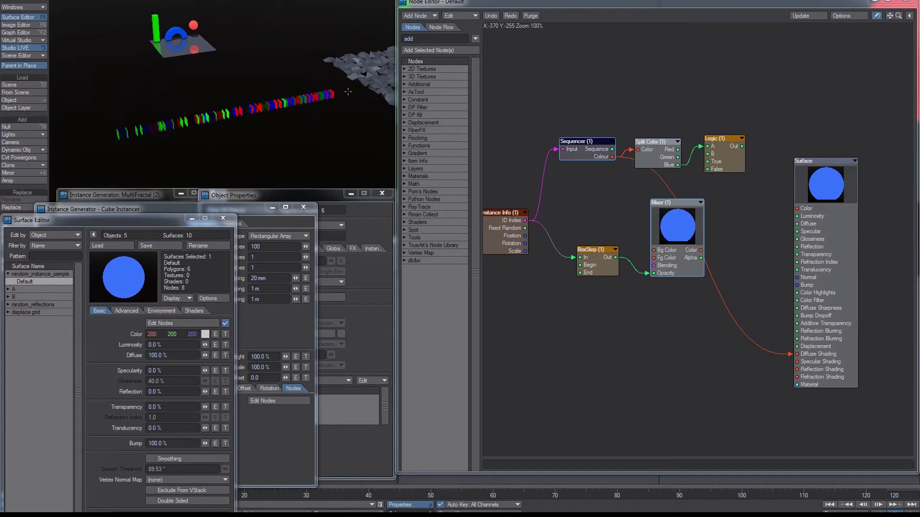
- Consult the Sequencer wiki page again and examine the red, green and blue colouring of the rendered instances
click(640, 516)
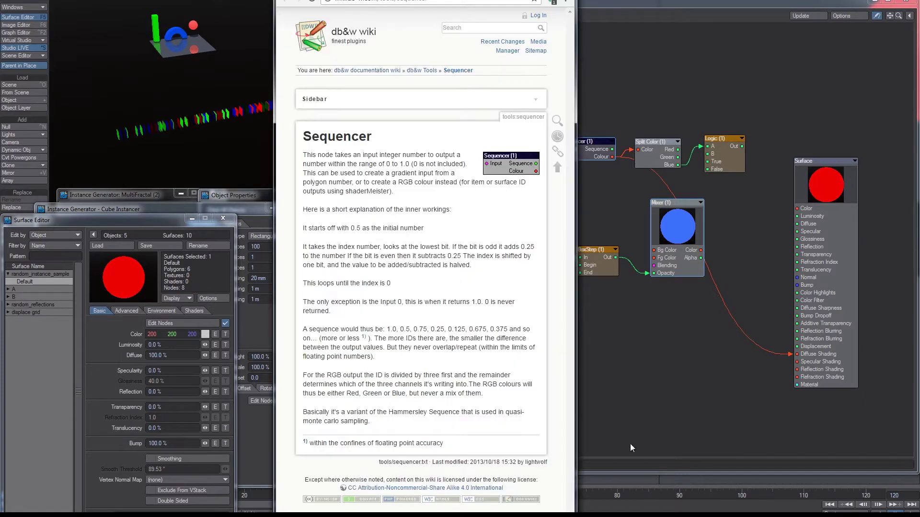
click(682, 361)
alt+drag(103, 126, 143, 121)
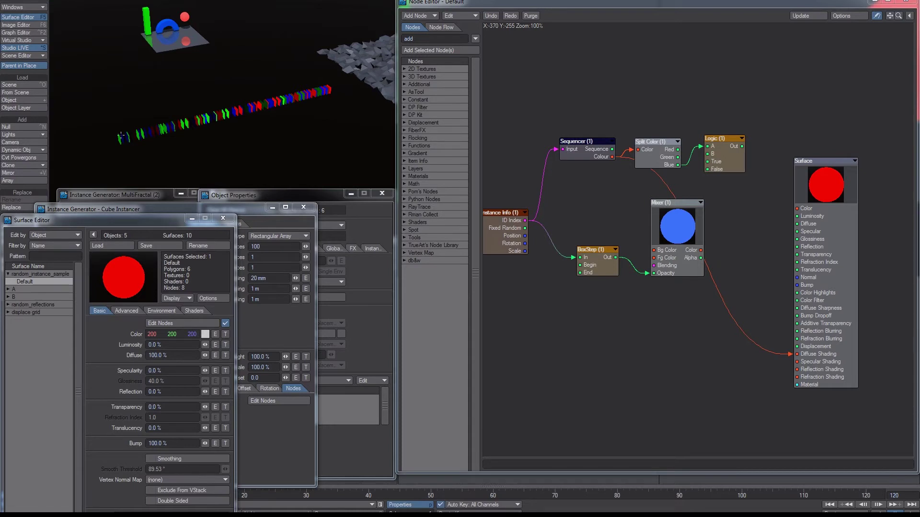
ctrl+alt+drag(196, 105, 210, 109)
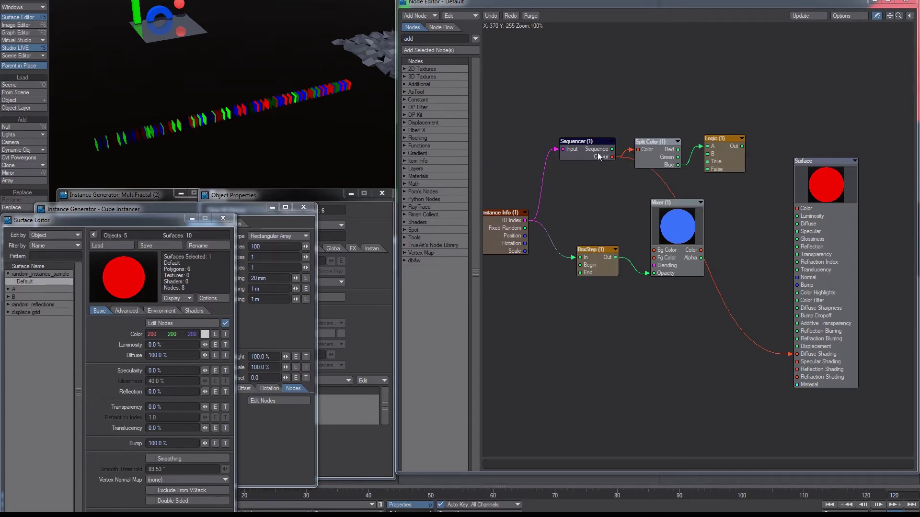
- Connect Logic (1)'s Out to the Surface's Diffuse Shading and set the Logic node's B to 0.1
double_click(725, 151)
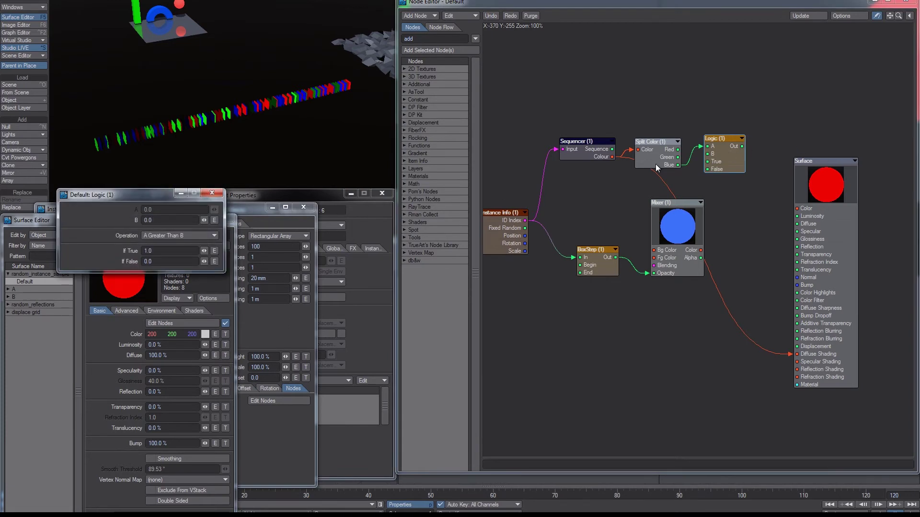
mouse_move(743, 149)
drag(742, 147, 791, 354)
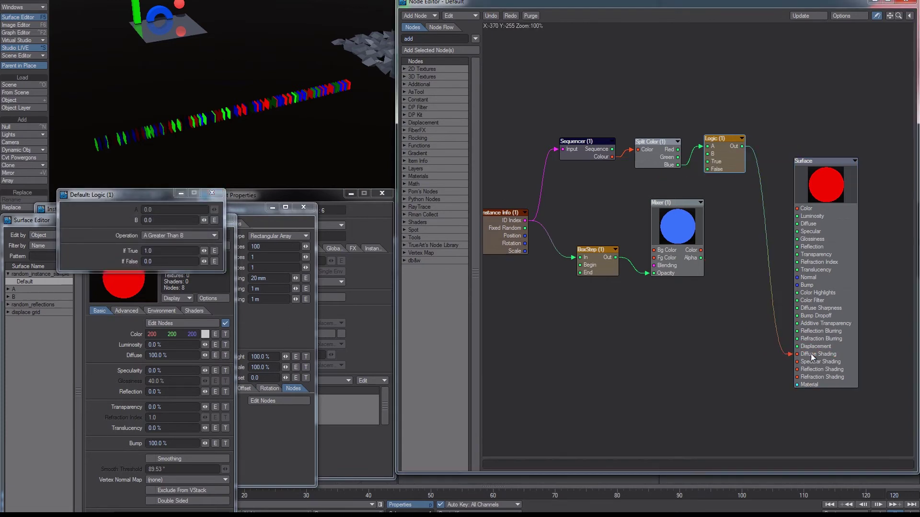
text(0.1)
key(Tab)
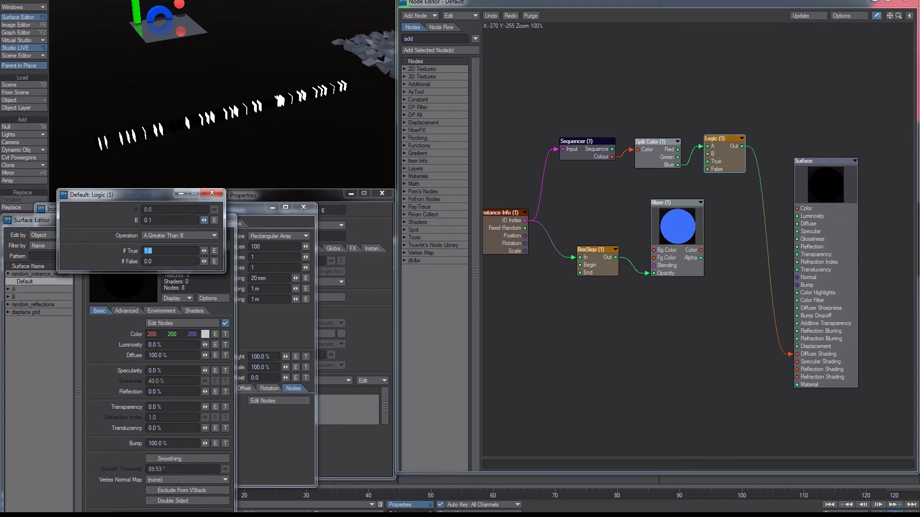
- Raise Logic (1)'s B to 1.79, close its settings, and return the viewport from VPR to the shaded display
drag(205, 220, 250, 219)
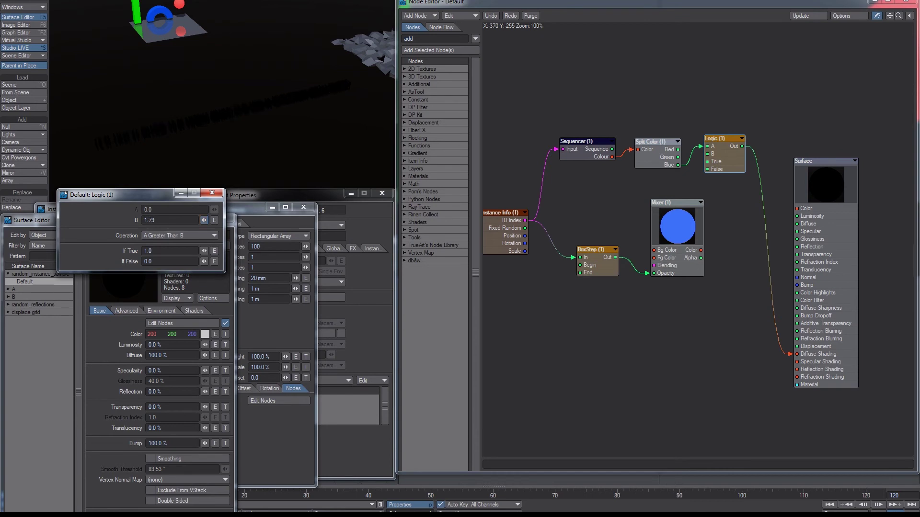
click(211, 193)
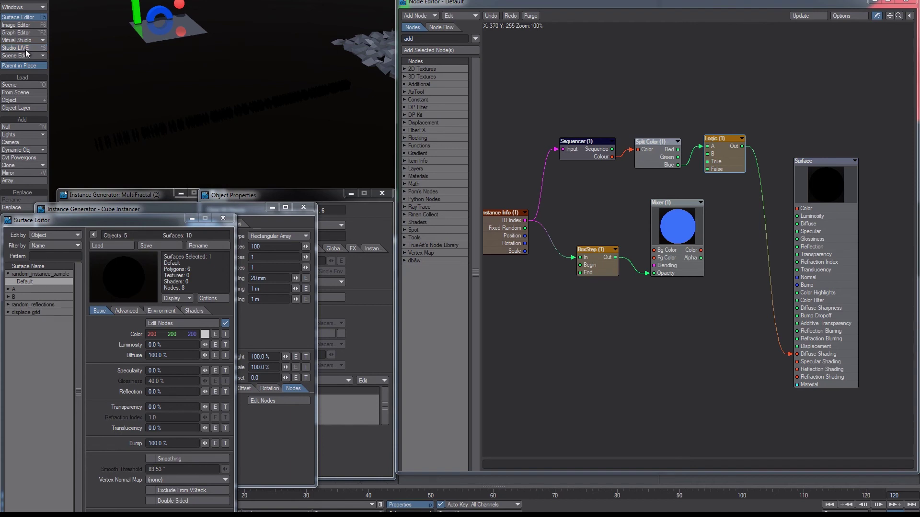
click(106, 1)
click(114, 22)
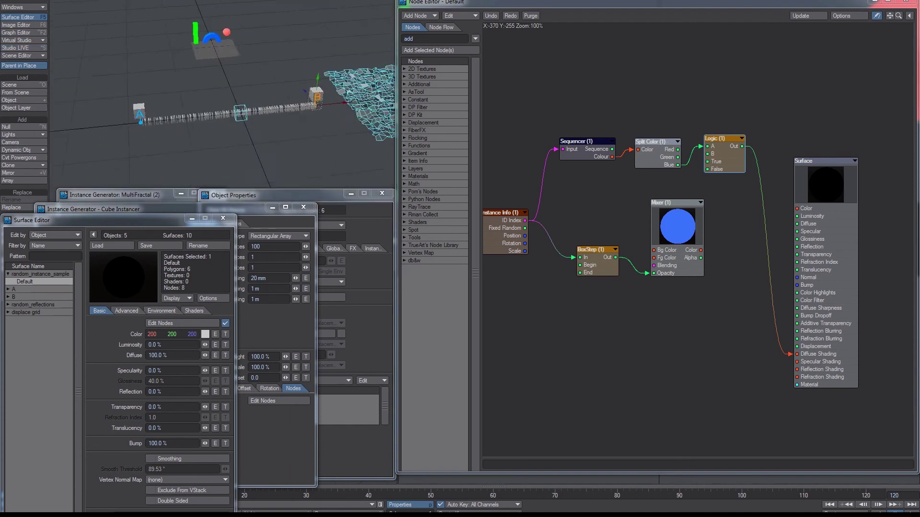